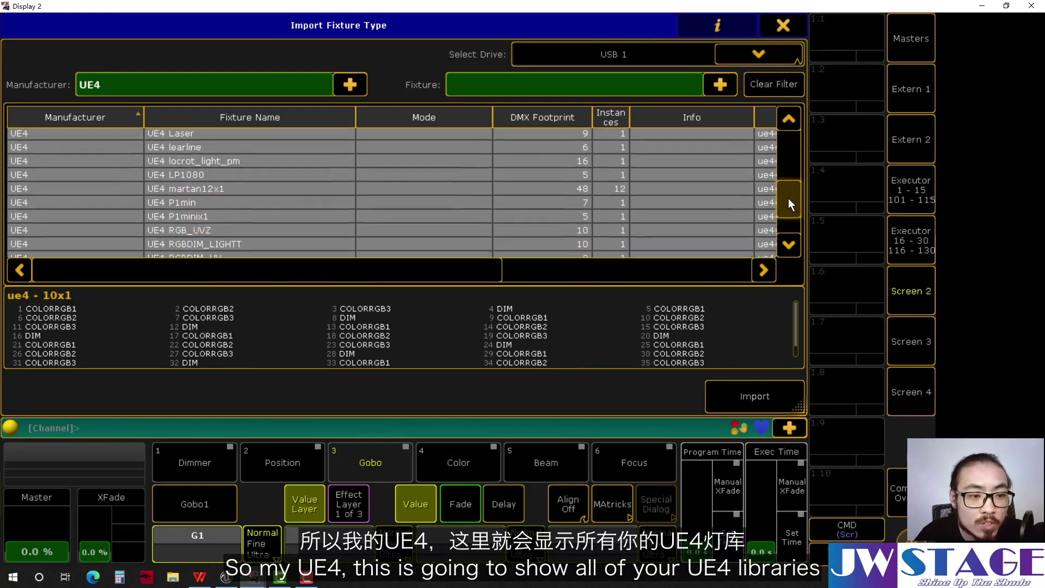
Import the UE4 WATER fixture type, then delete the unused UE4 P1minix1 type from the show's fixture types
left_click(271, 169)
left_click(760, 398)
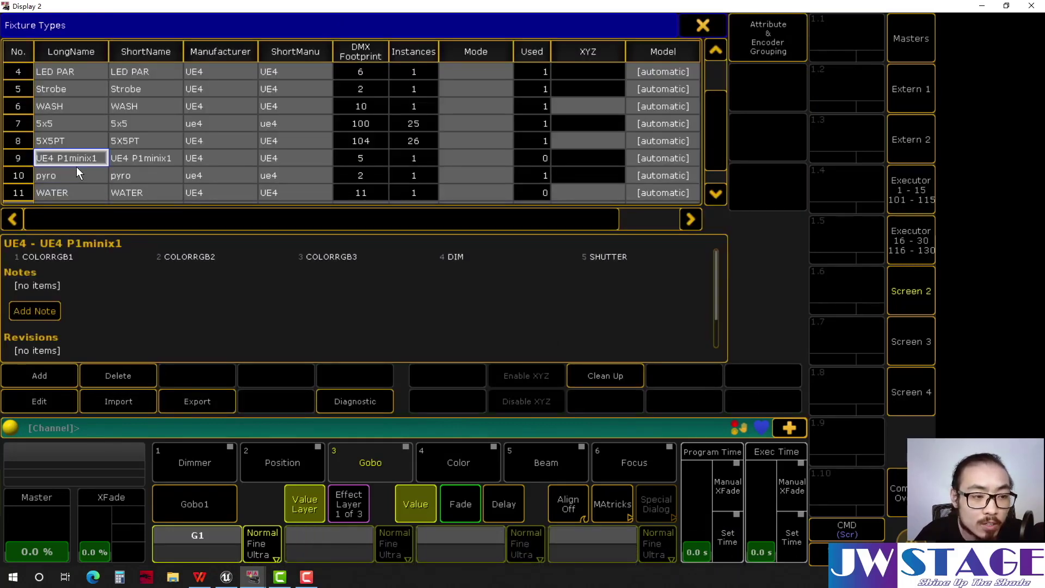
left_click(131, 373)
left_click(700, 25)
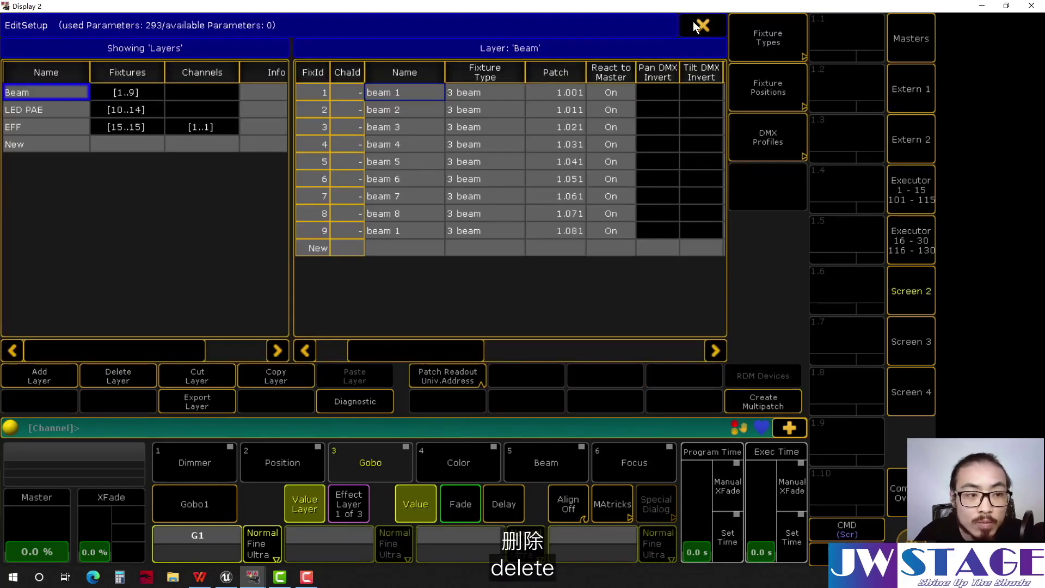
Add one WATER fixture to the EFF layer with fixture ID 16 and patch 1.316, matching the address of WATER_Patch in Unreal Editor
left_click(41, 127)
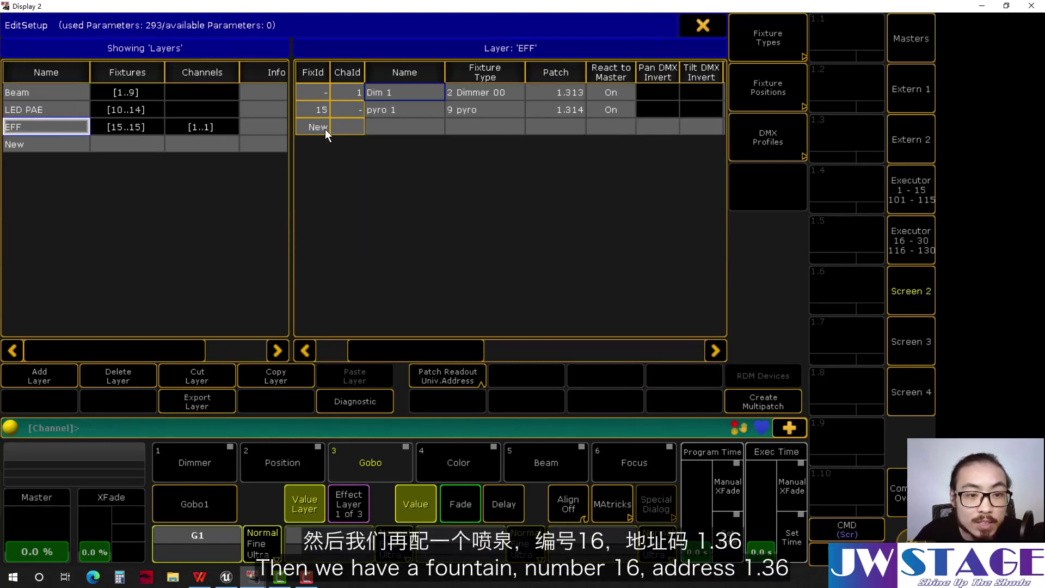
left_click(329, 133)
left_click(496, 301)
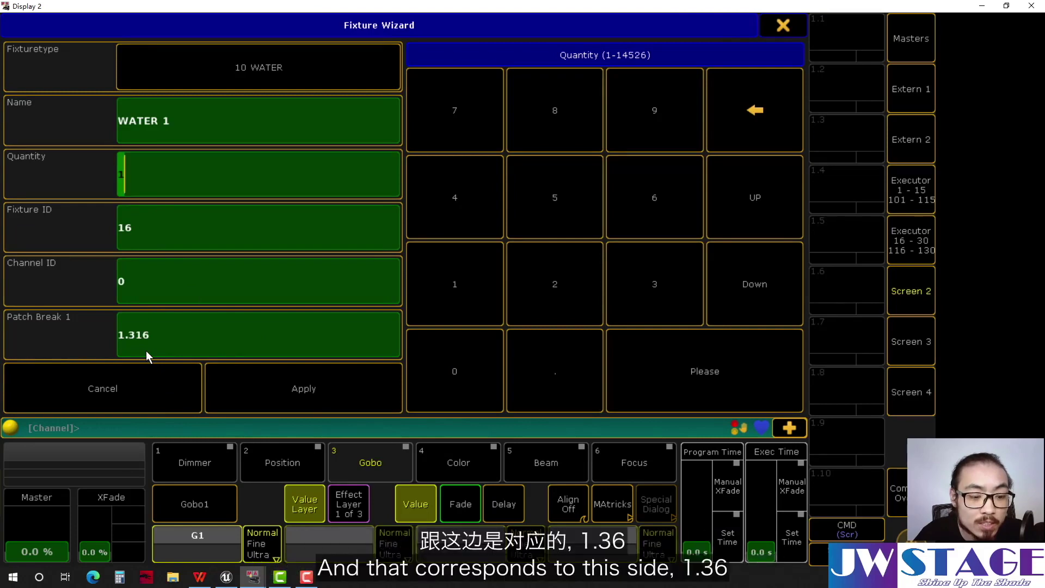
left_click(229, 579)
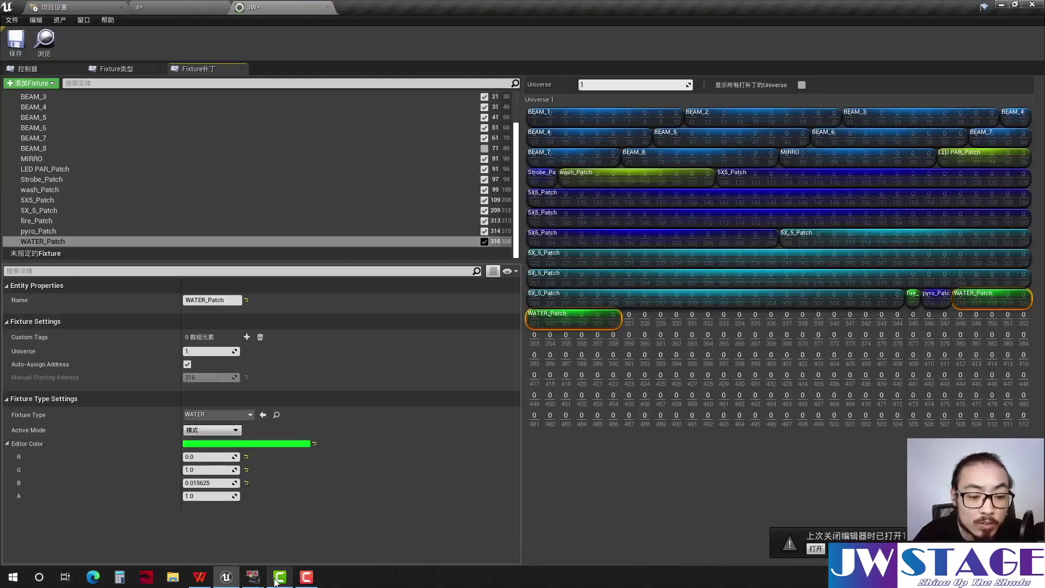
mouse_move(253, 577)
left_click(196, 536)
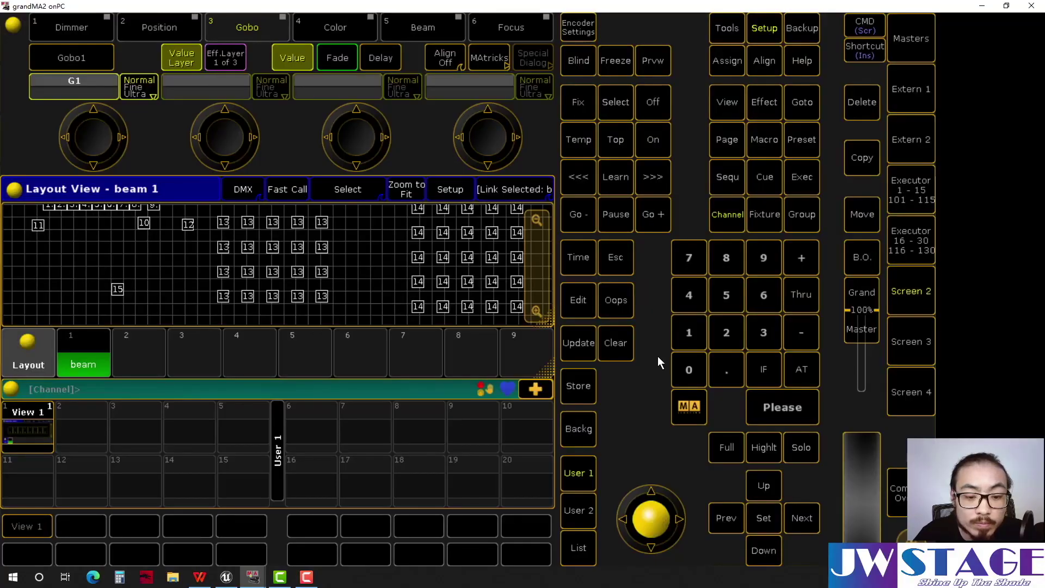
left_click(912, 284)
left_click(308, 389)
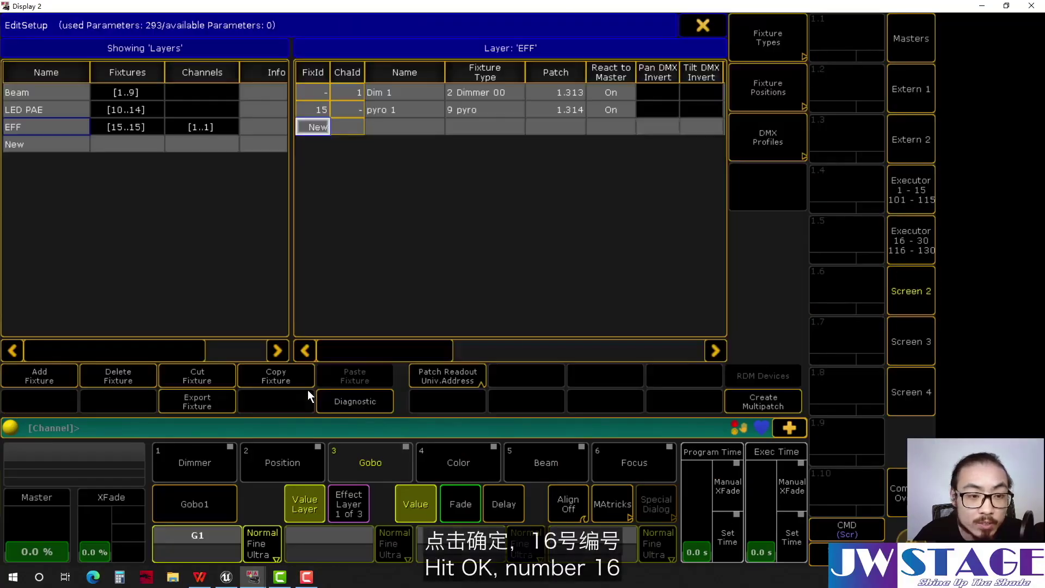
Leave the patch setup and save the changes
left_click(707, 27)
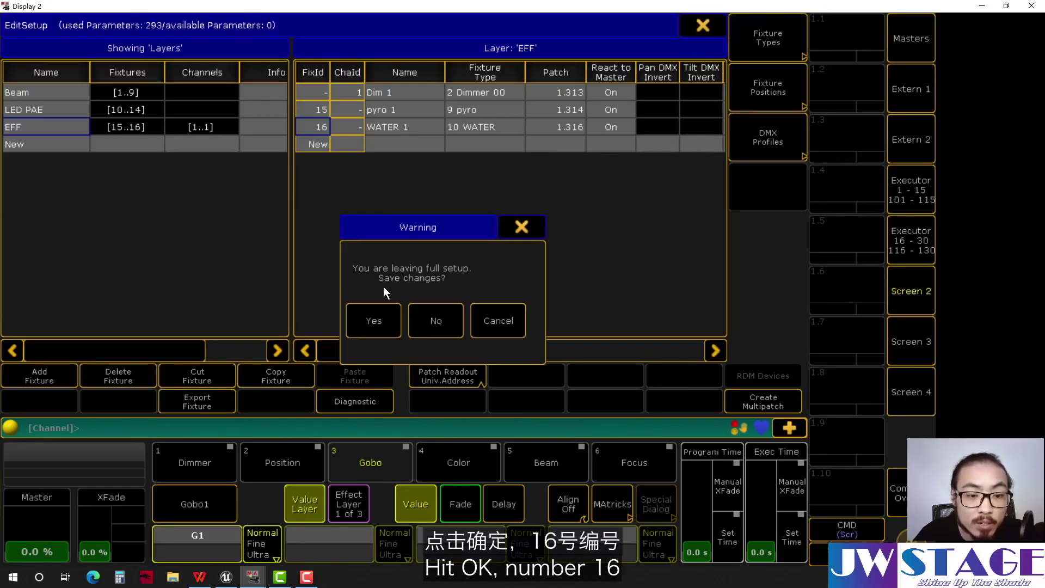
left_click(374, 315)
left_click(789, 21)
Try to store fixture 16 in the beam layout beside fixture 15 using the merge method
left_click(592, 342)
left_click(768, 210)
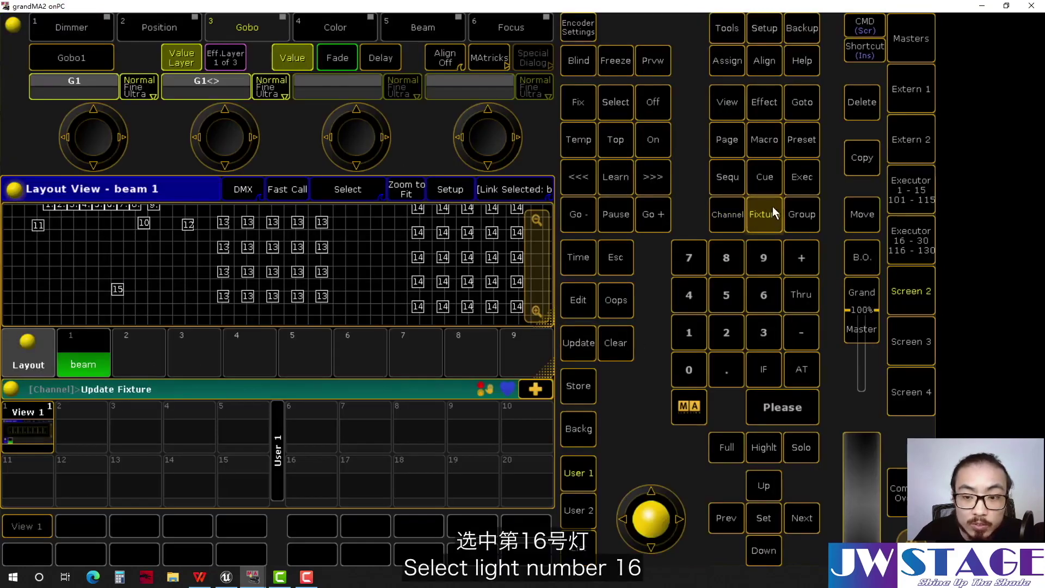
left_click(776, 403)
left_click(578, 385)
left_click(172, 289)
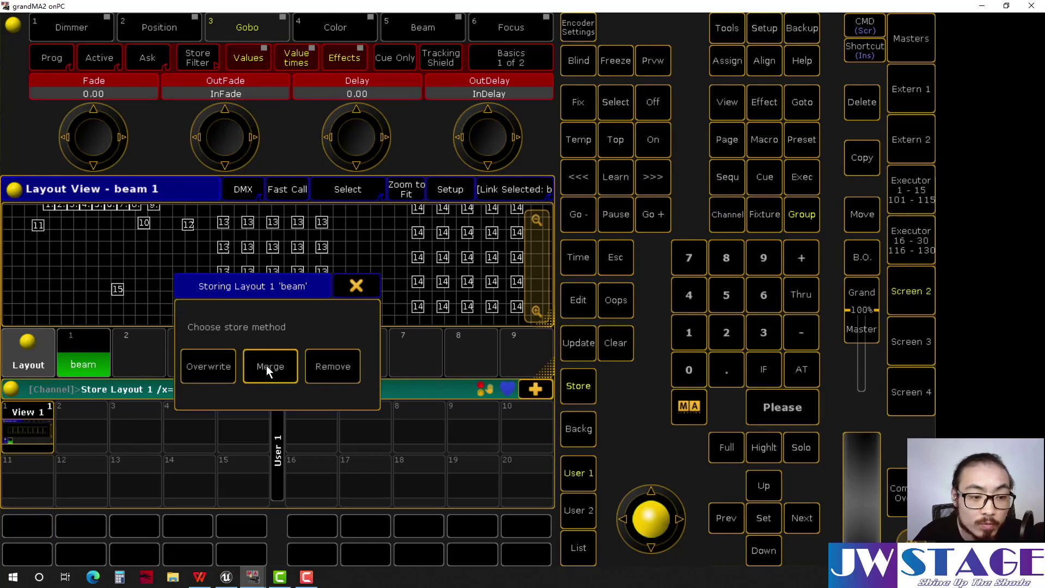
left_click(268, 366)
left_click(603, 342)
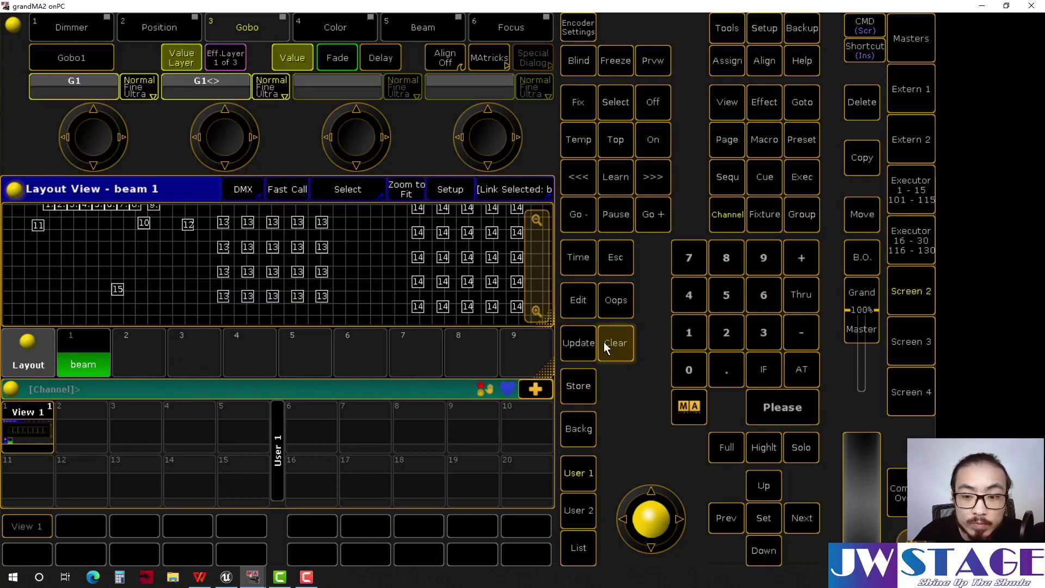
Select fixture 16 and merge it into the beam layout near fixture 15
left_click(769, 214)
left_click(762, 401)
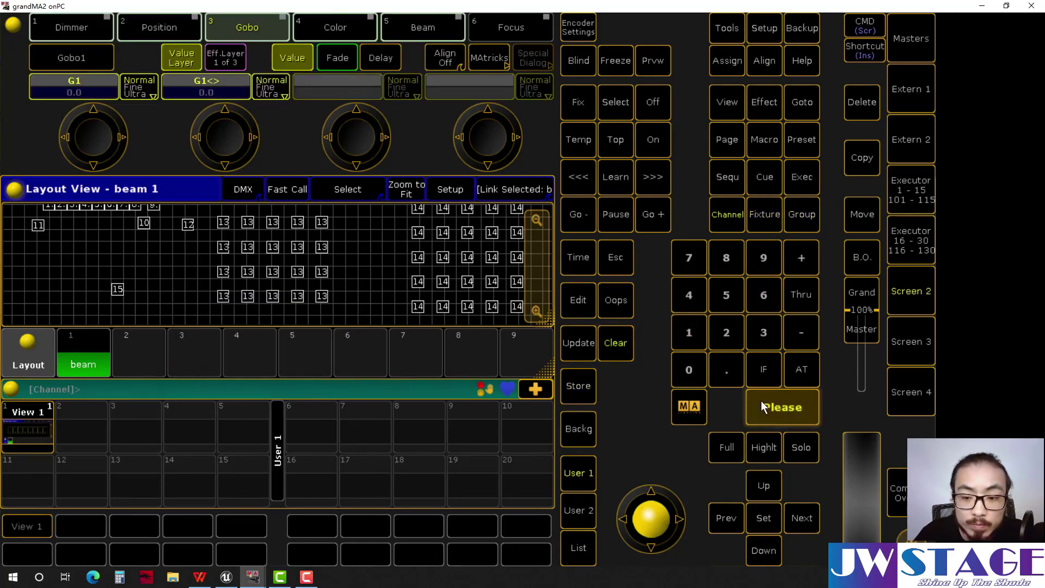
left_click(569, 381)
left_click(194, 318)
left_click(270, 367)
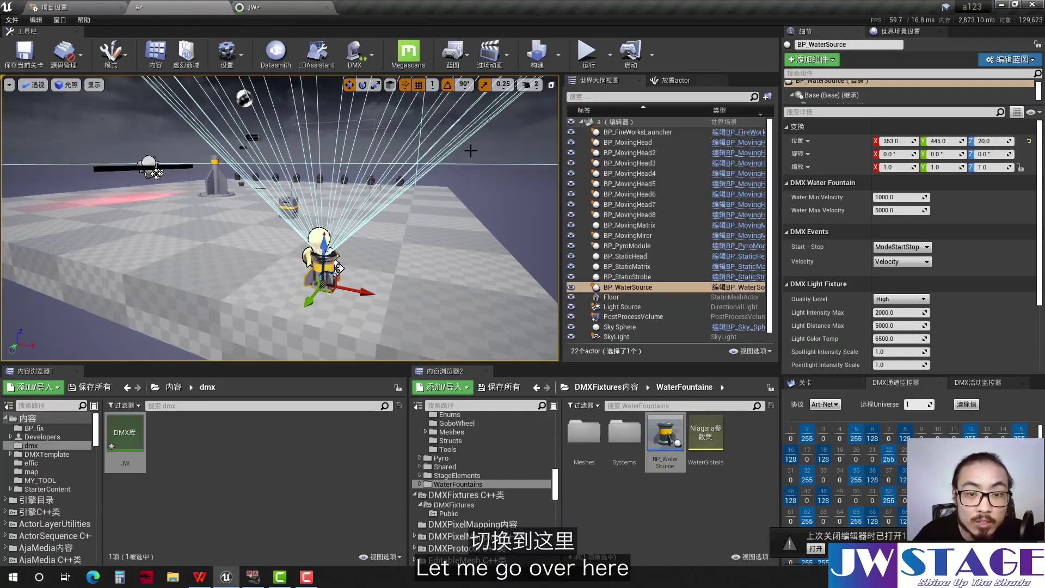
Assign the JW DMX library to BP_WaterSource and set its Fixture 1 patch to WATER_Patch
scroll(992, 278, "down", 5)
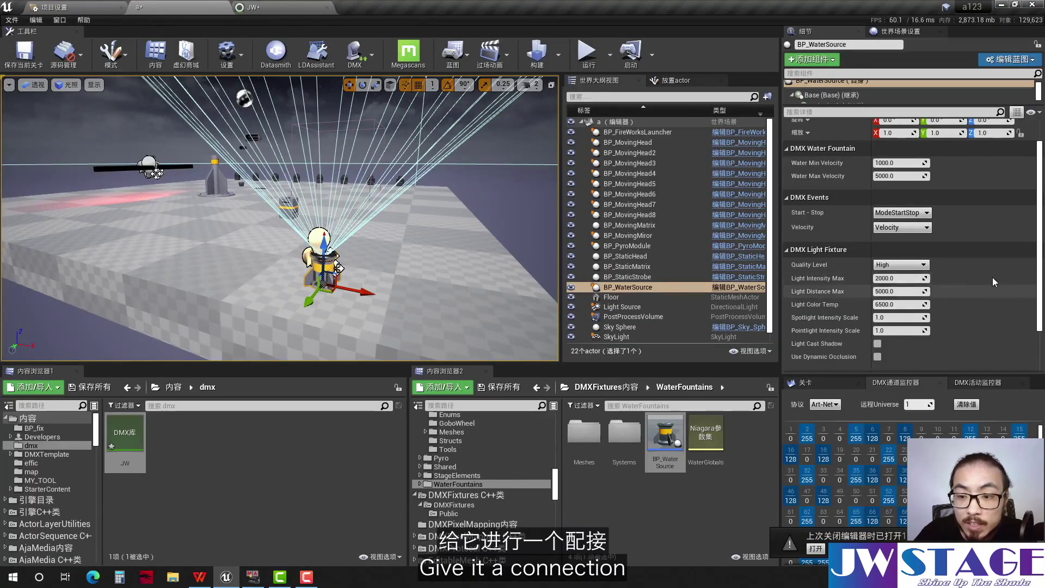
left_click(953, 325)
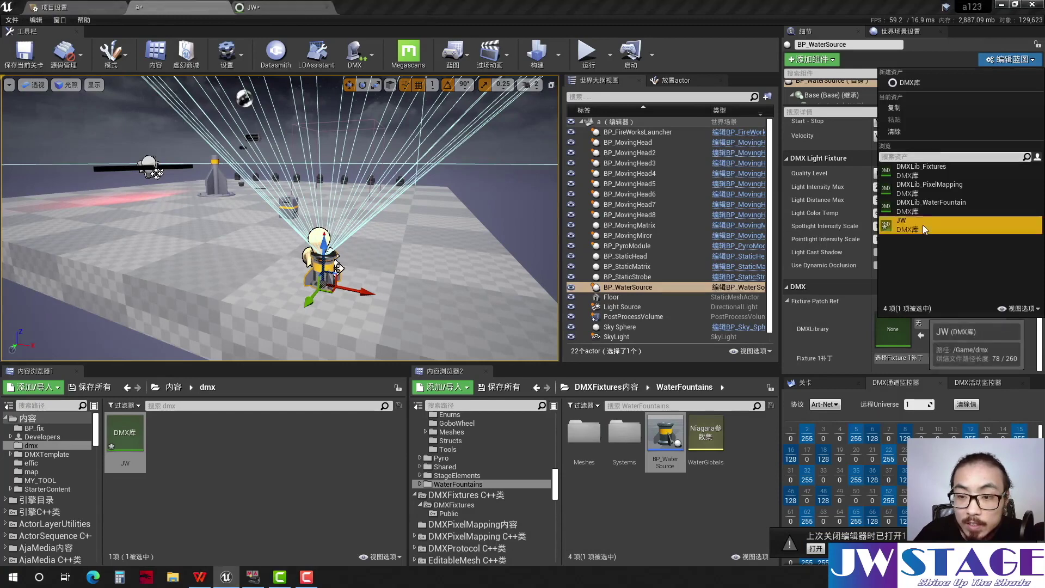
left_click(922, 224)
left_click(918, 360)
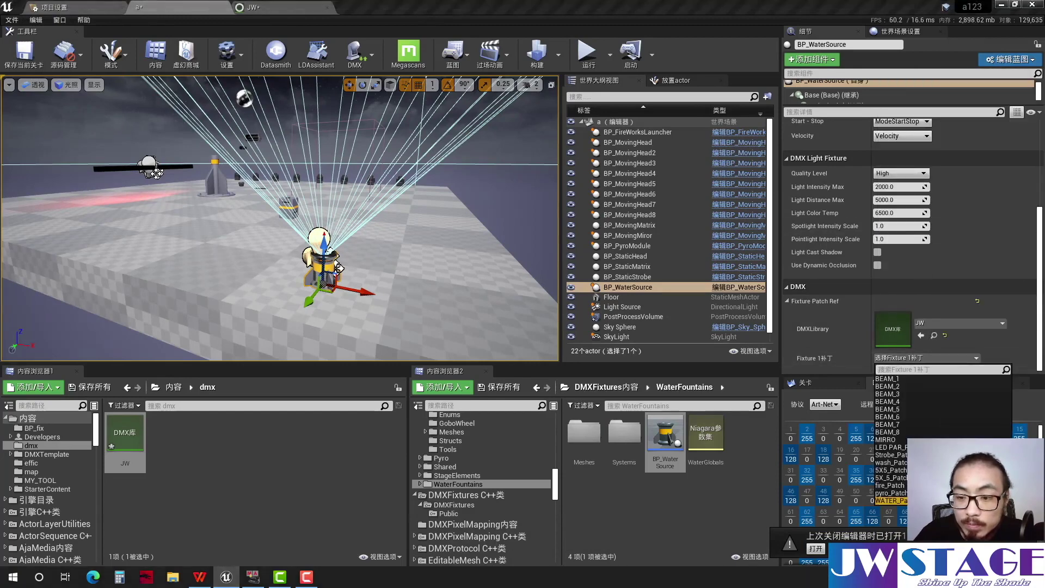
left_click(884, 501)
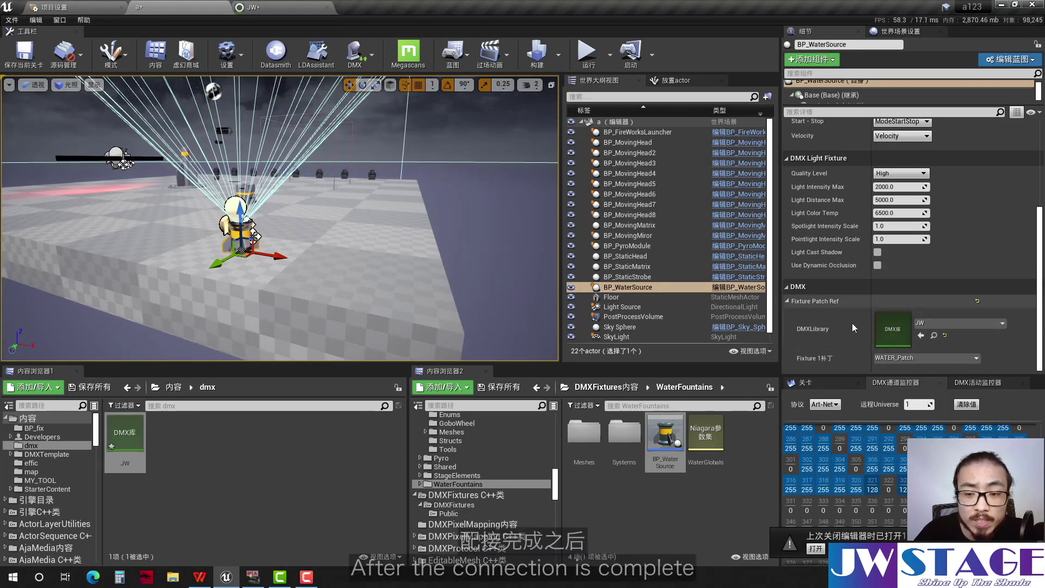
Run the level, switch to grandMA2 onPC, and start the fountain by turning on fixture 16 and raising its G1 channel
left_click(586, 52)
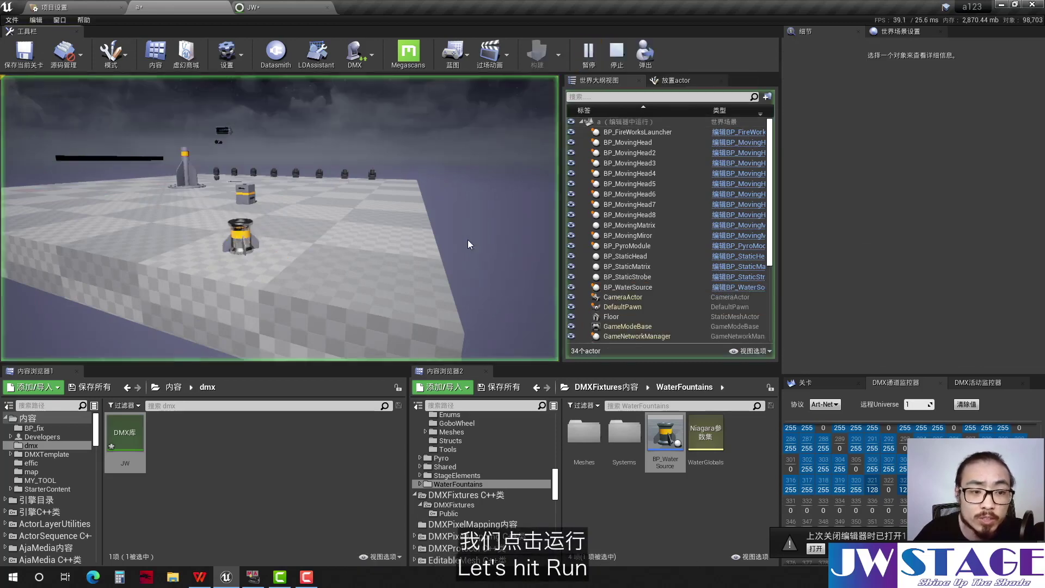
key("shift+F1")
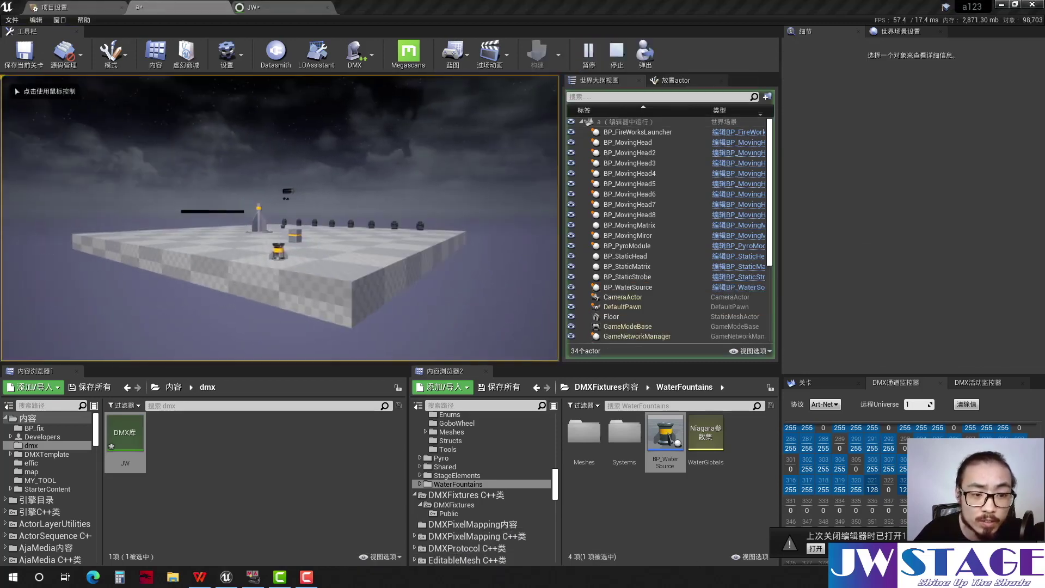
left_click(252, 577)
left_click_drag(607, 92, 661, 128)
left_click(534, 272)
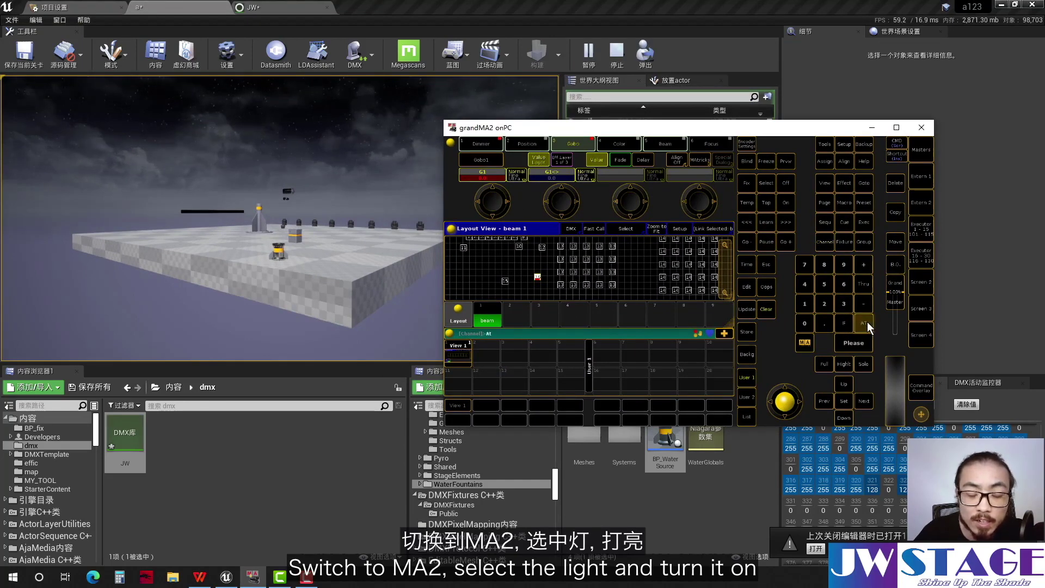
scroll(492, 204, "up", 10)
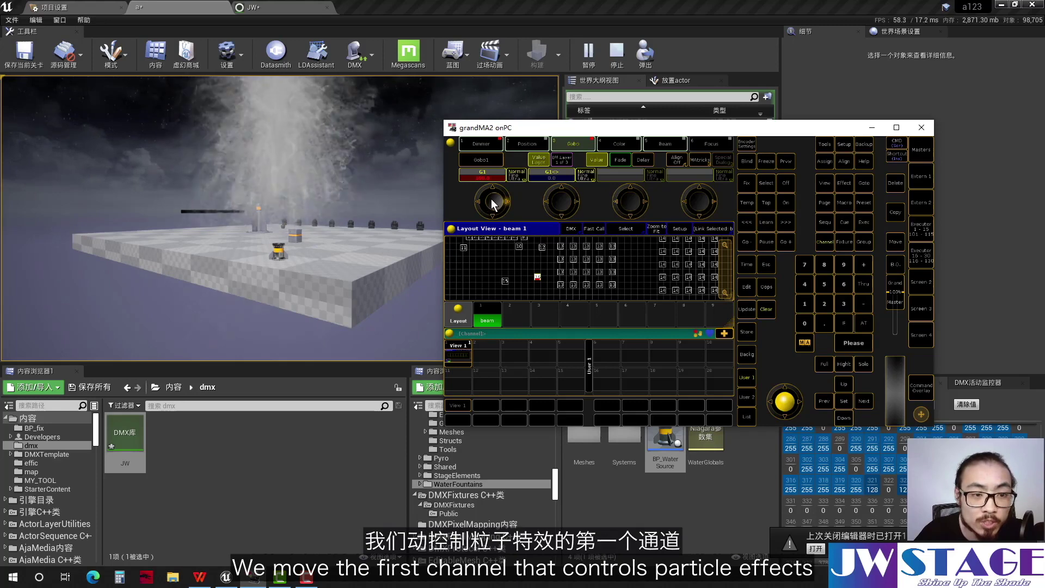
View the running fountain from another angle, then raise fixture 16's G1<> channel in grandMA2 onPC
left_click(357, 240)
key("d")
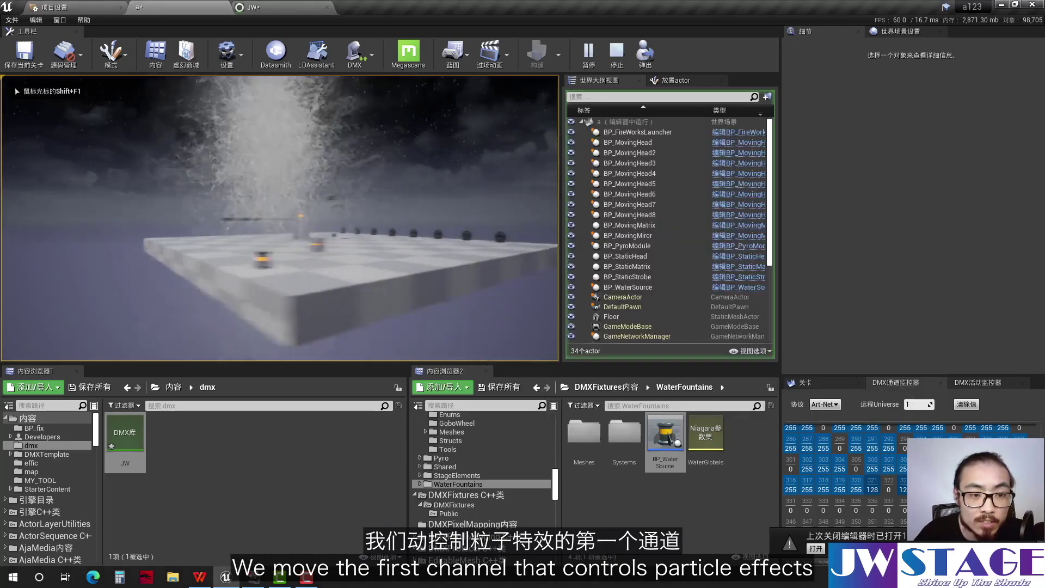
key("a")
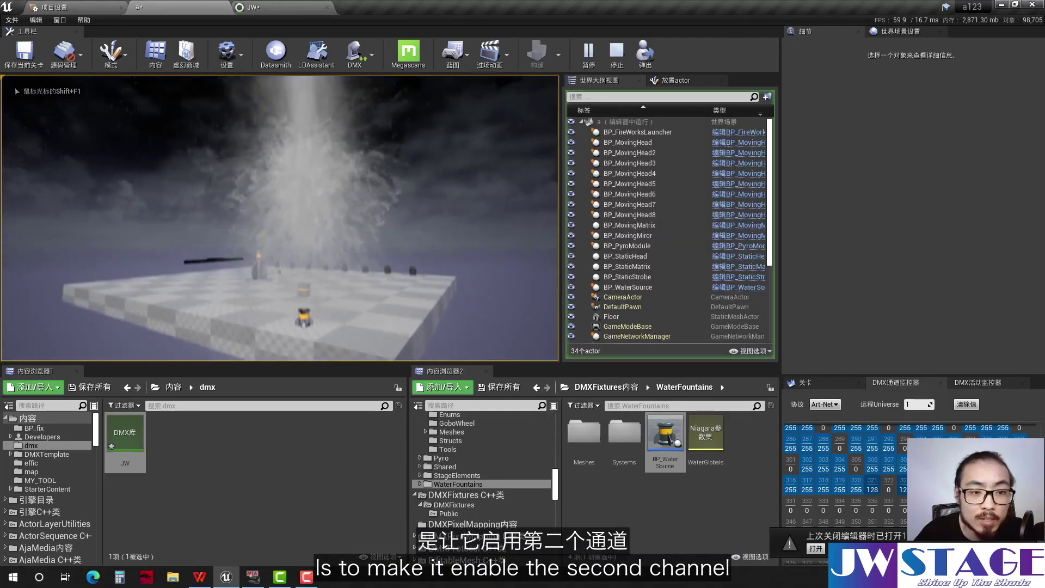
key("alt+Tab")
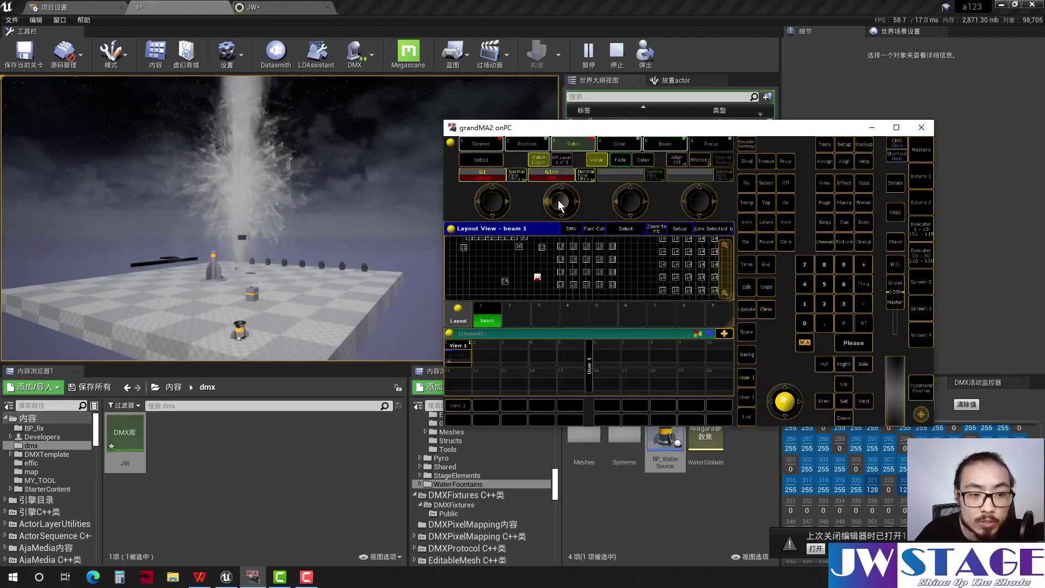
left_click_drag(558, 200, 564, 200)
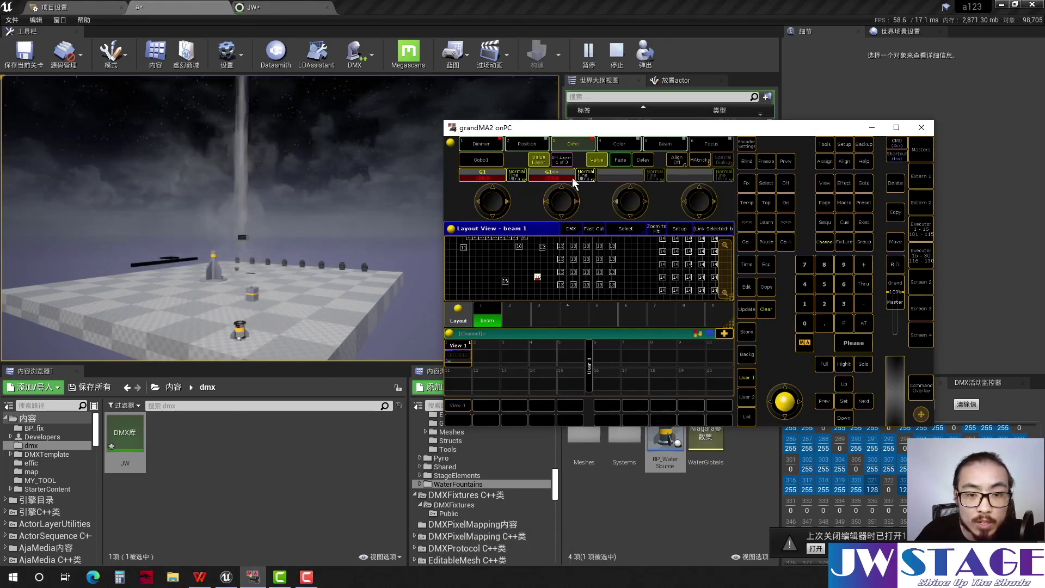
Set fixture 16's color to a fully saturated light blue with a hue of about 195 in the Color Picker
left_click(619, 143)
left_click(722, 160)
left_click_drag(610, 246, 554, 246)
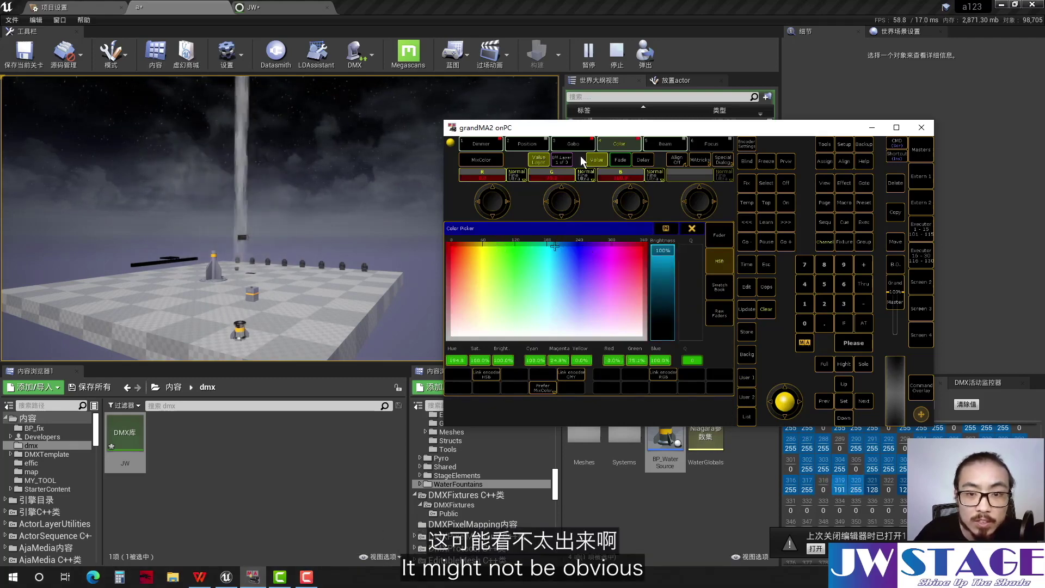
Stop the running level in Unreal Editor and set the Light Source intensity to 0 lux
left_click(617, 53)
left_click(611, 297)
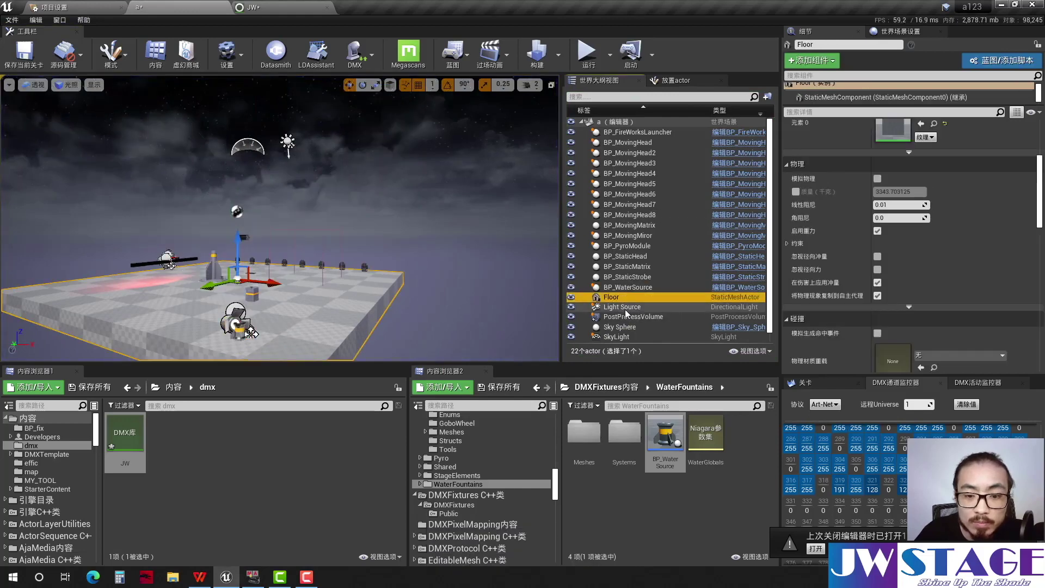
left_click(624, 308)
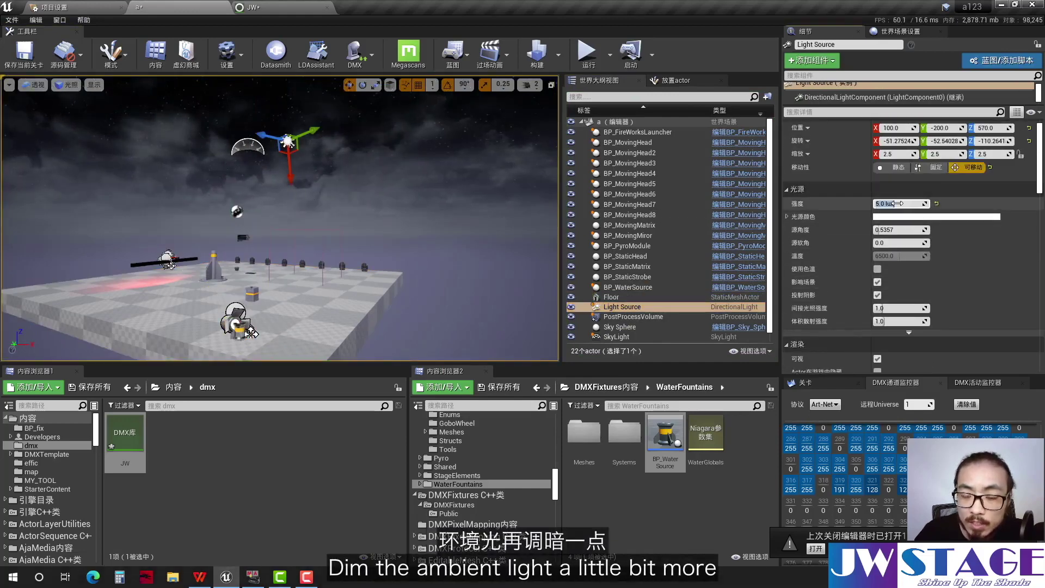
key("Return")
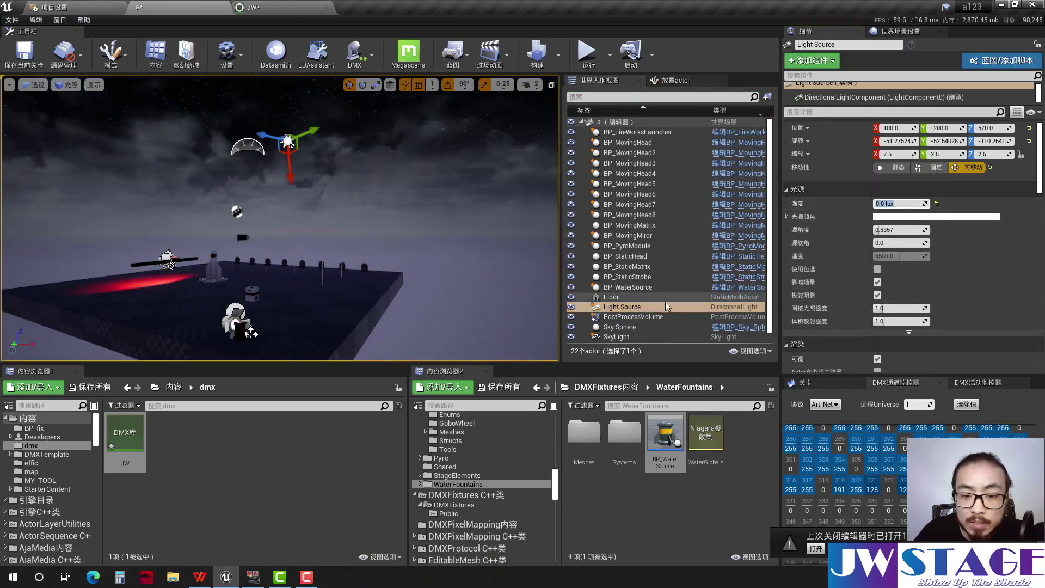
Examine BP_WaterSource's DMX and light settings, and run the level briefly to check the fountain's color
scroll(633, 311, "down", 1)
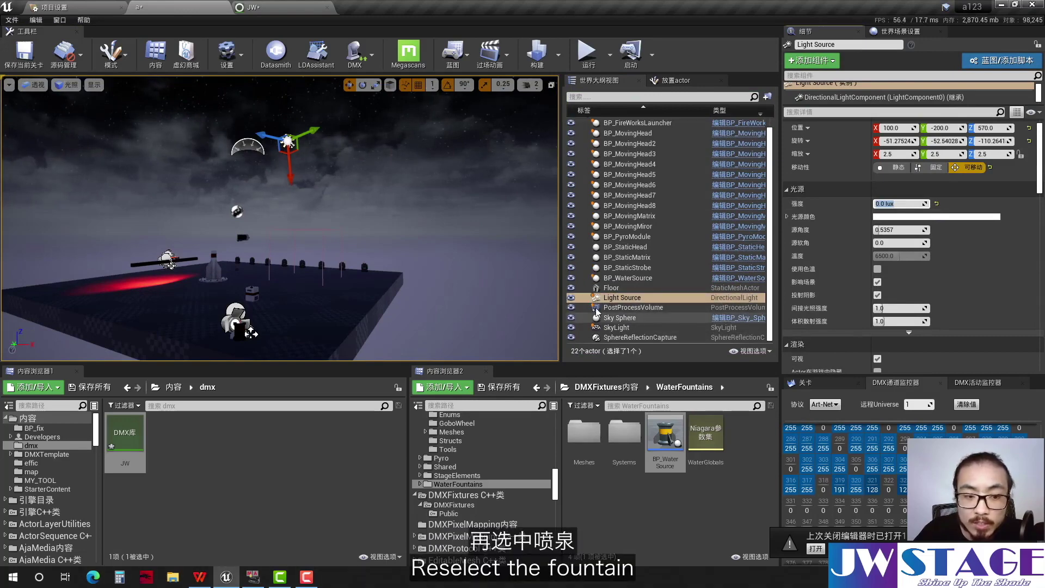
left_click(633, 278)
scroll(949, 262, "down", 5)
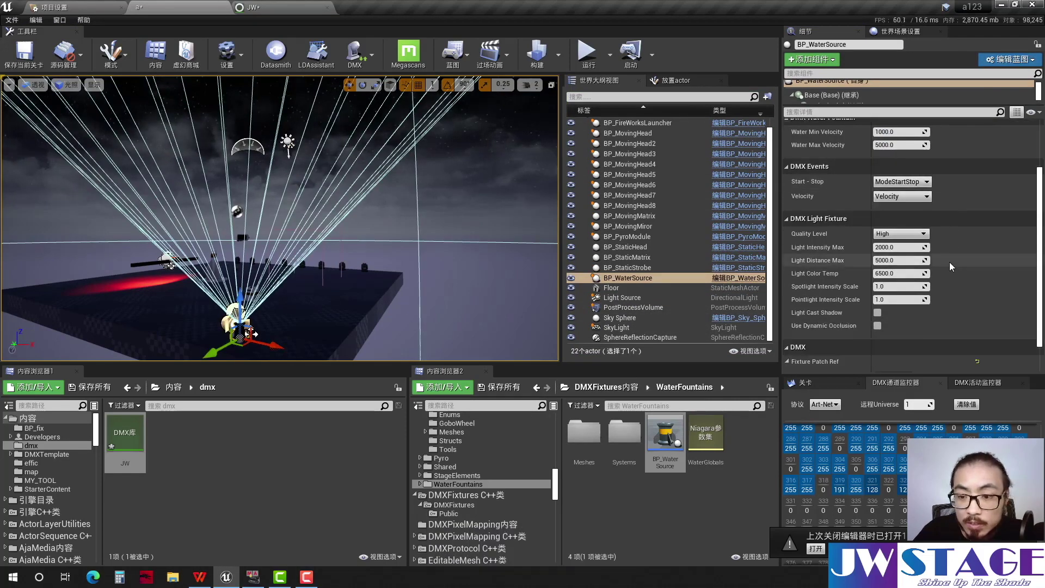
scroll(949, 262, "down", 1)
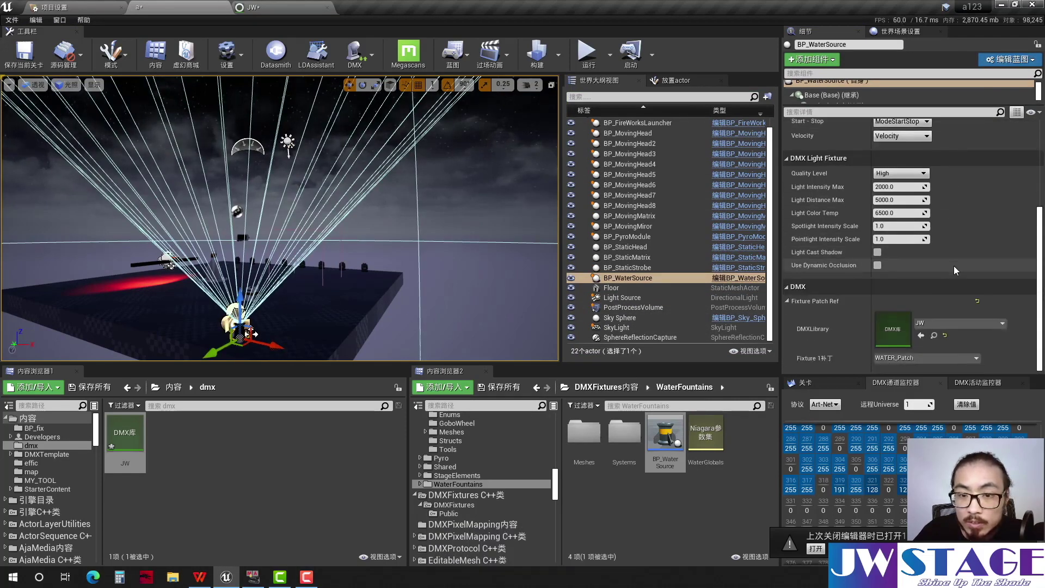
left_click(588, 55)
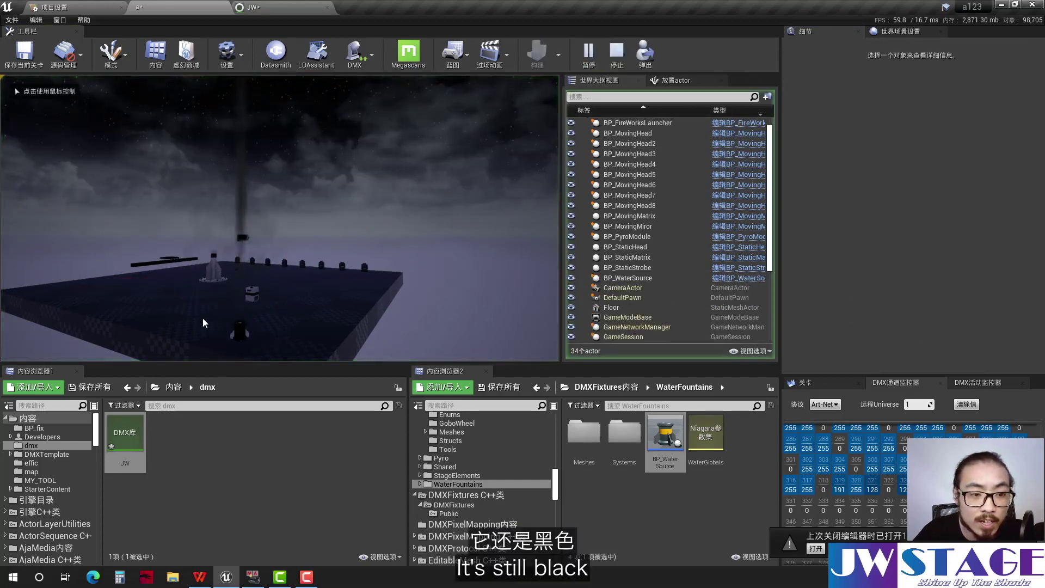
left_click(618, 52)
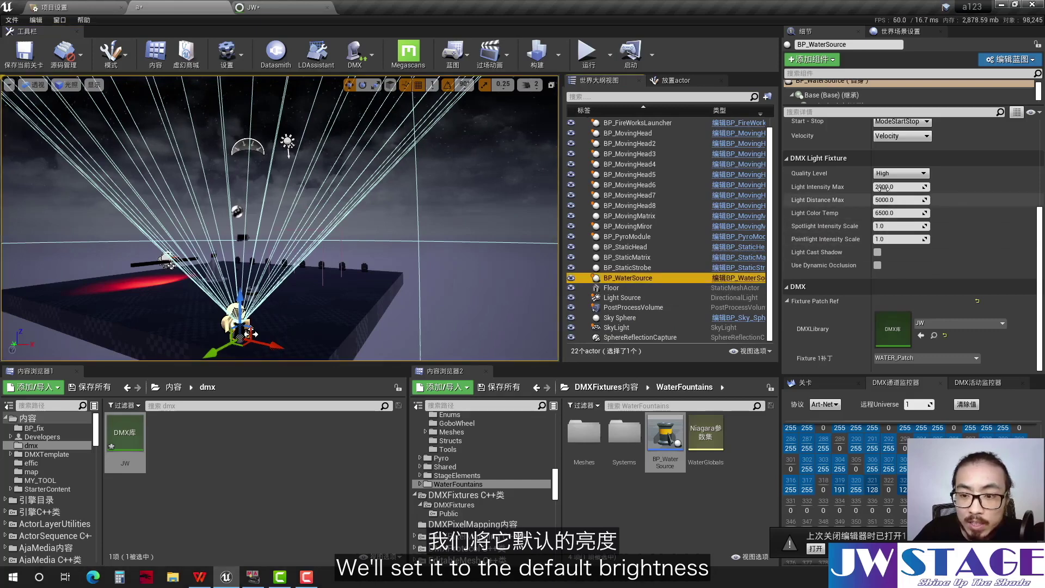
scroll(903, 229, "up", 2)
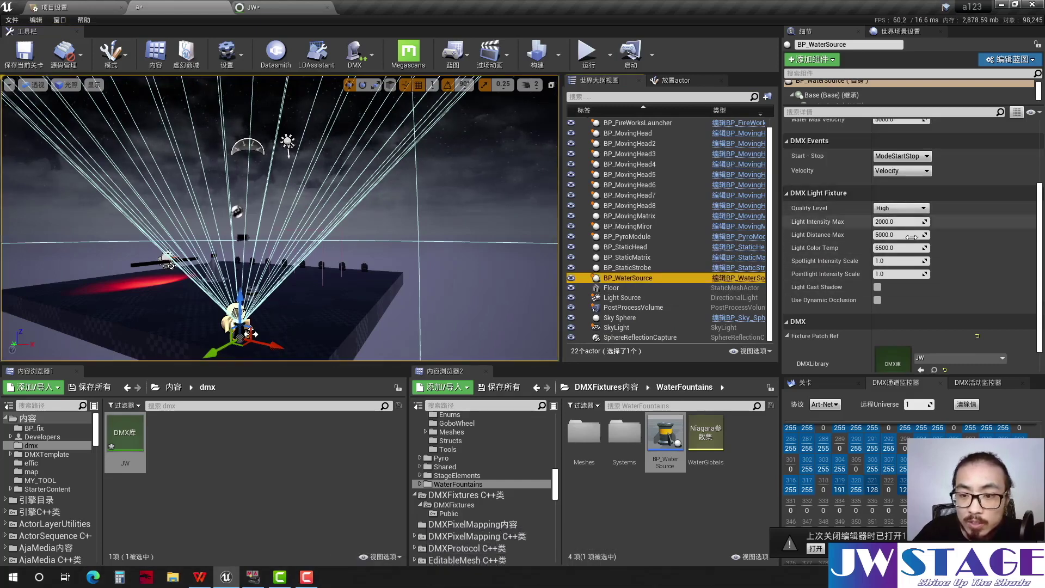
Set the Light Intensity Max of BP_WaterSource to 5000
scroll(904, 240, "up", 5)
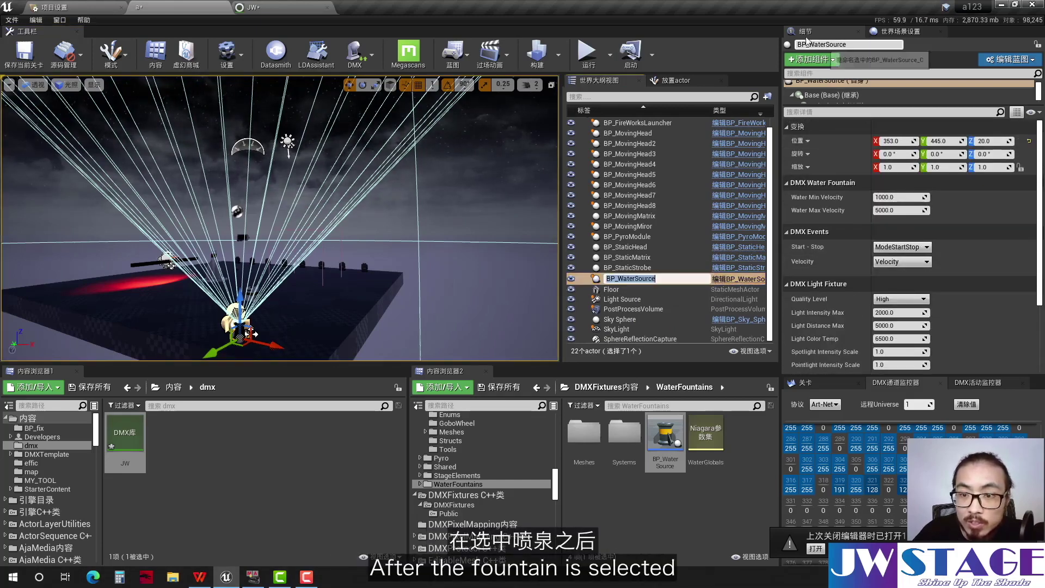
scroll(903, 269, "down", 5)
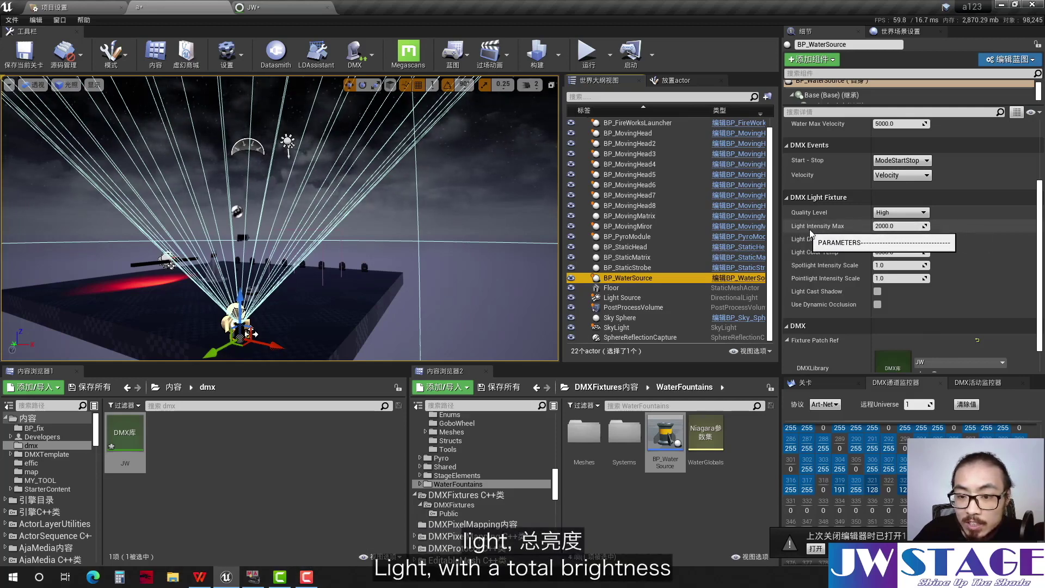
left_click_drag(896, 226, 925, 226)
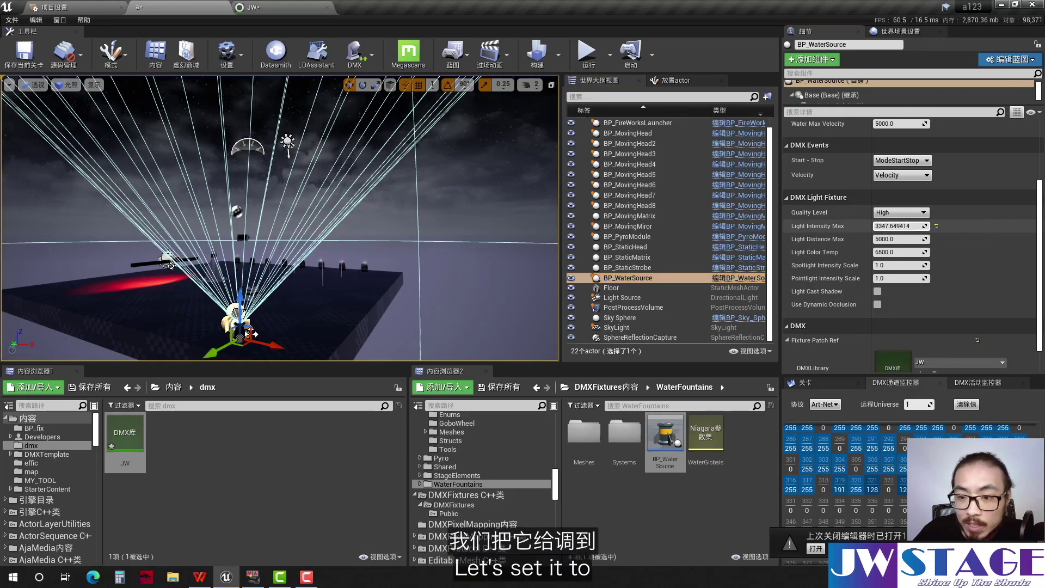
left_click(884, 225)
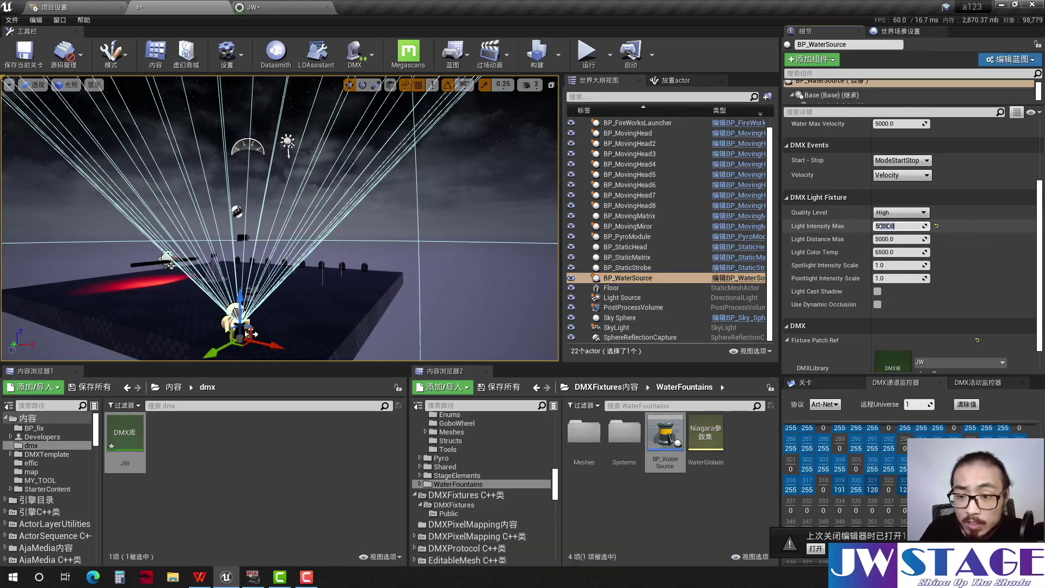
Run the level and change fixture 16's color to a fully saturated green in grandMA2 onPC's Color Picker
left_click(587, 52)
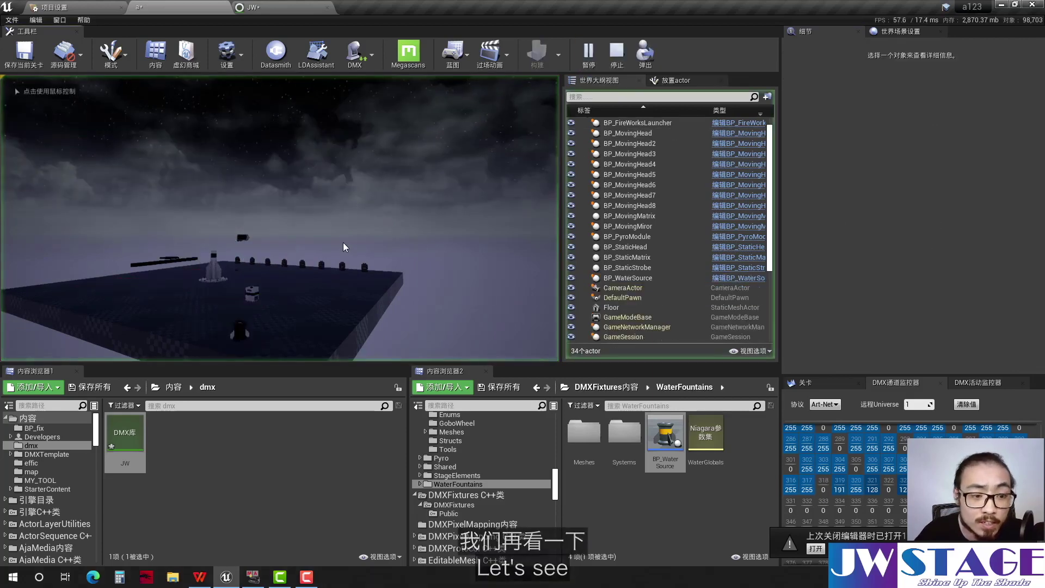
left_click(342, 260)
key("d")
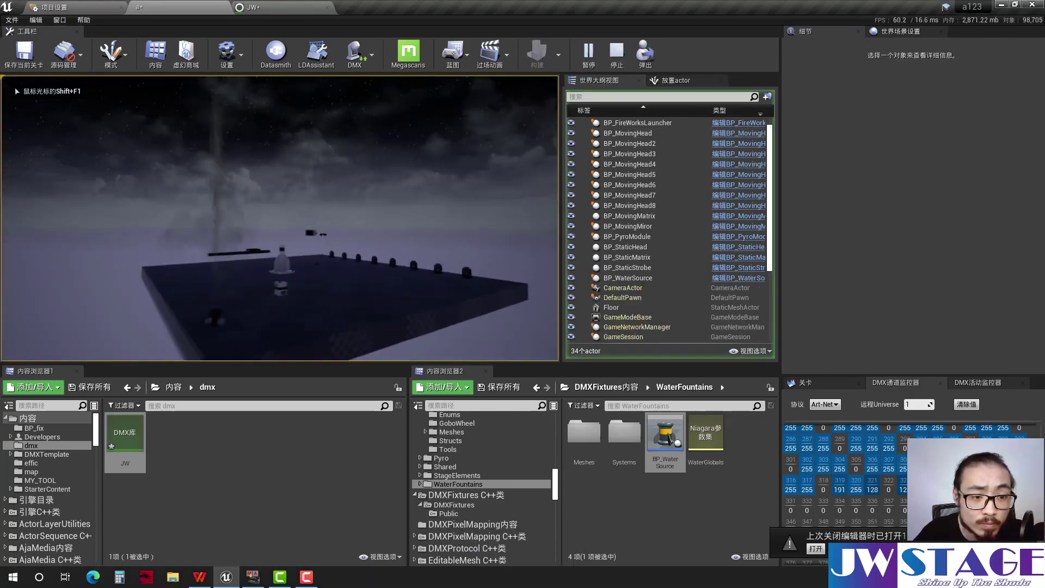
key("alt+Tab")
mouse_move(543, 265)
left_mouse_down()
mouse_move(518, 247)
mouse_move(476, 244)
mouse_move(599, 236)
mouse_move(519, 236)
left_mouse_up()
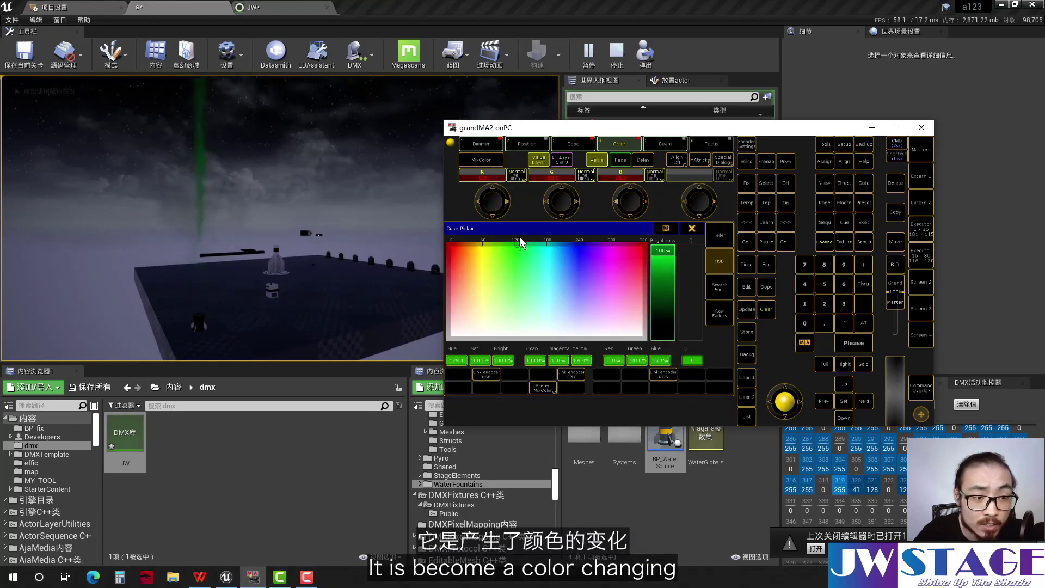
left_click(871, 127)
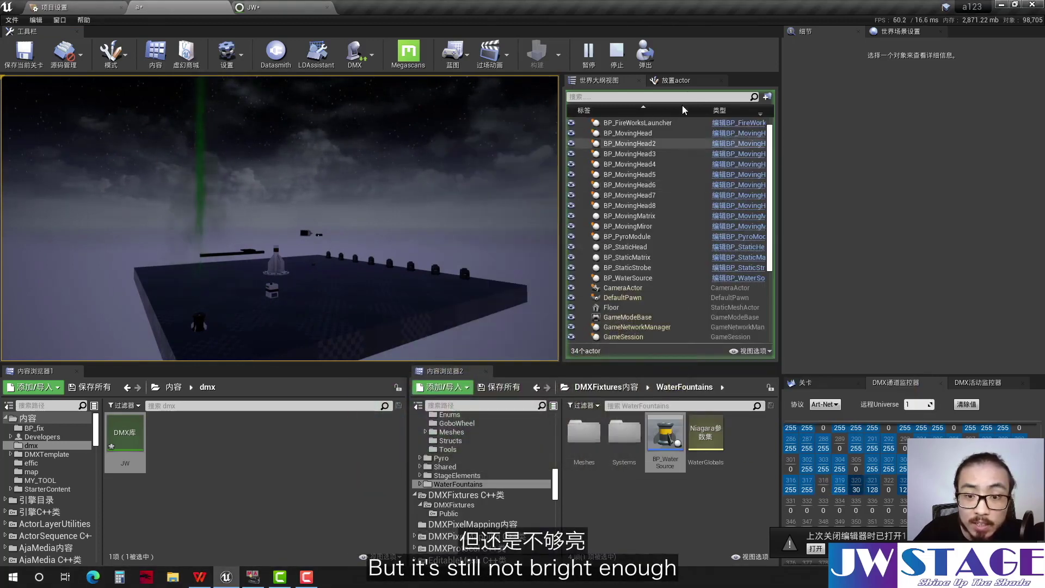
Stop the running level in Unreal Editor and set BP_WaterSource's Light Intensity Max to 10000
left_click(617, 53)
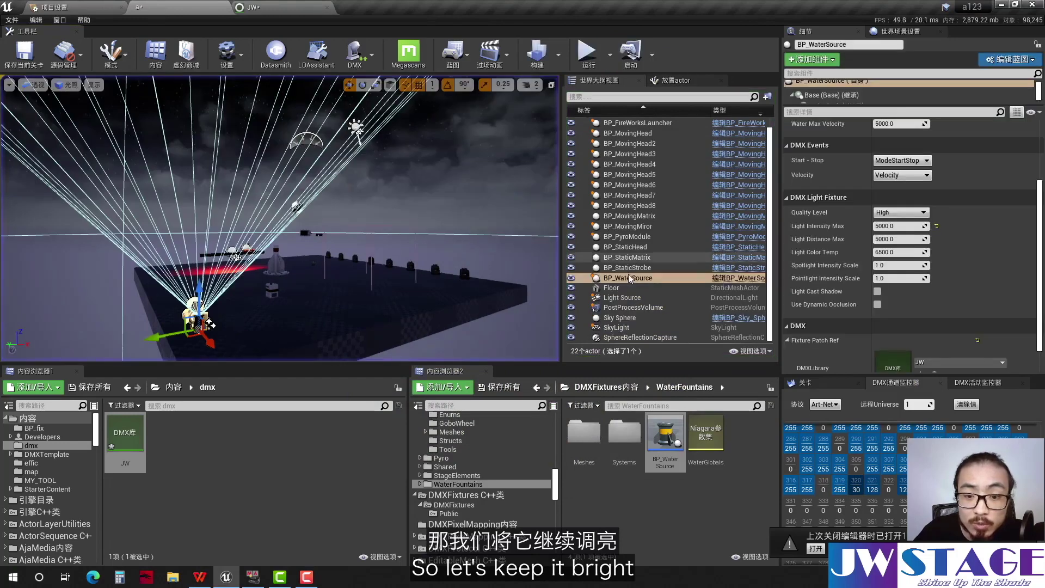
left_click(896, 227)
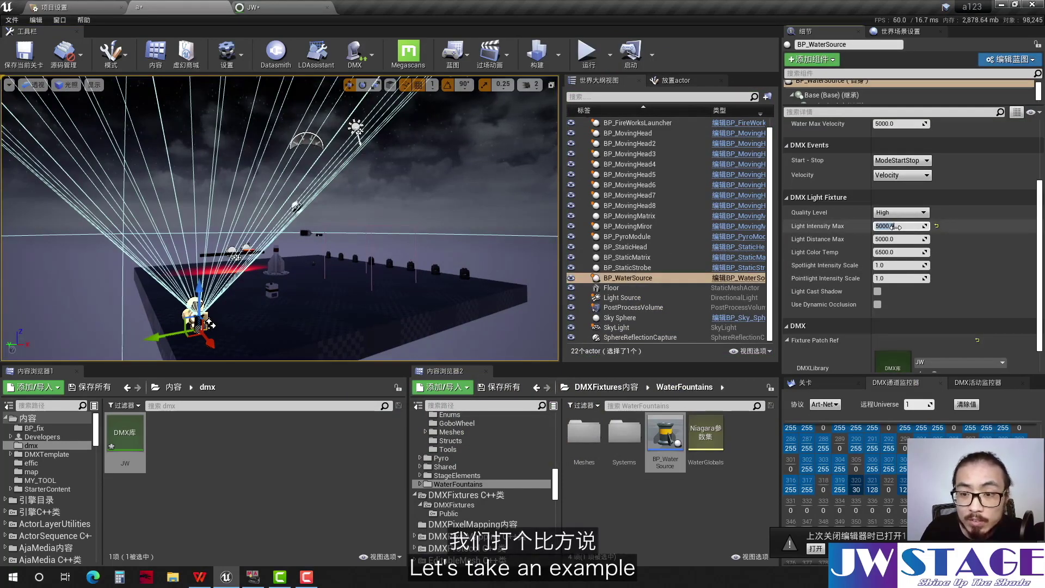
type("10")
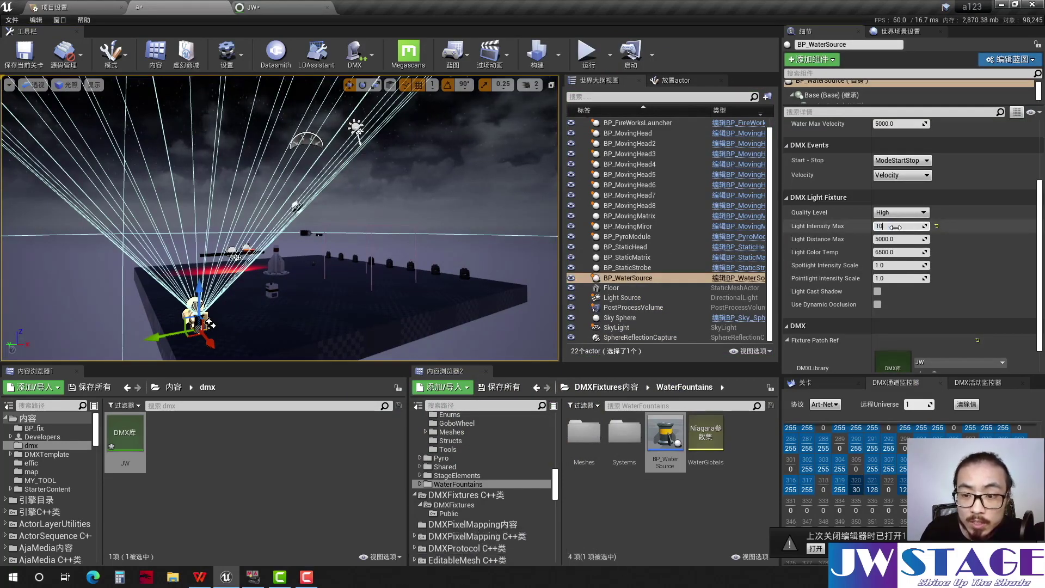
Run the level, recolor fixture 16 to a saturated violet in grandMA2 onPC, and inspect the fountain from several angles
left_click(586, 52)
key("s")
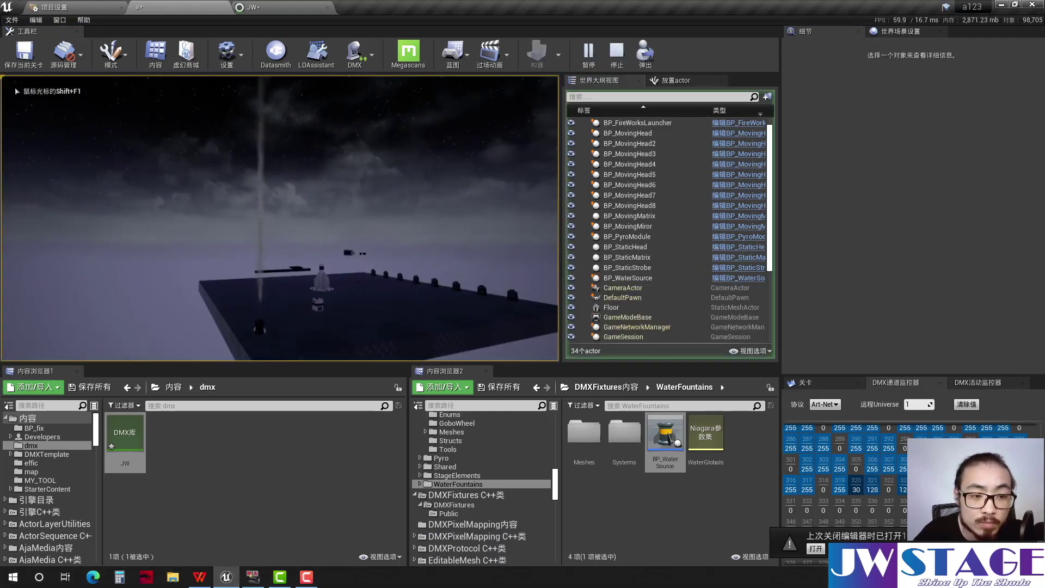
key("a")
key("alt+Tab")
left_click_drag(485, 254, 471, 250)
left_click_drag(547, 242, 593, 232)
key("alt+Tab")
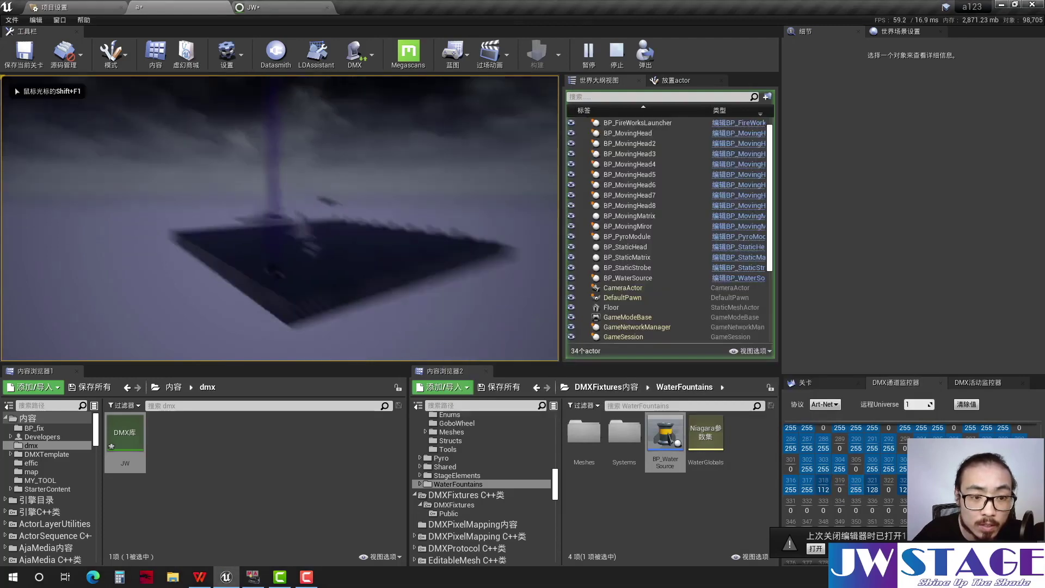
key("d")
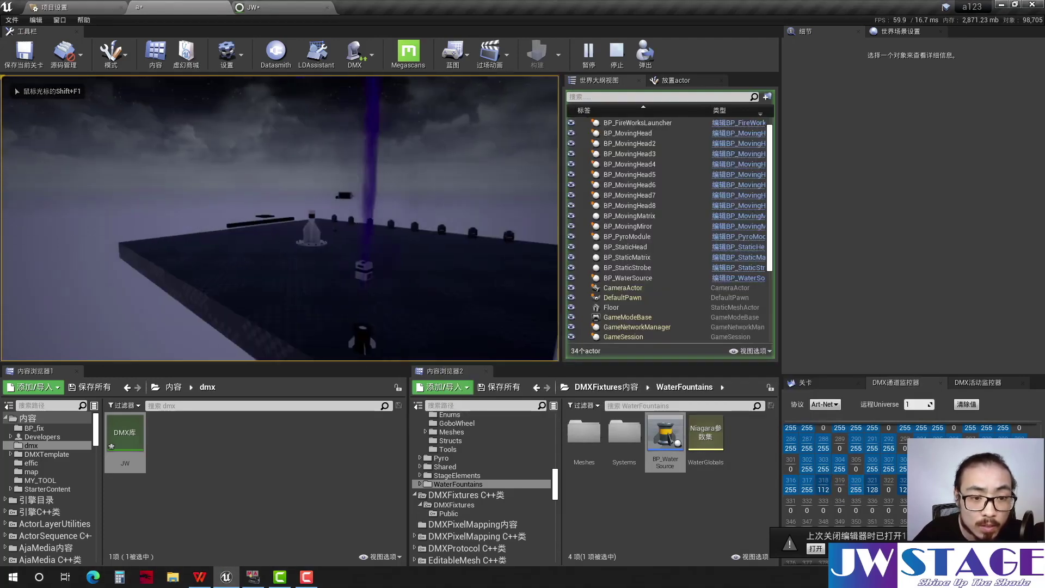
key("s")
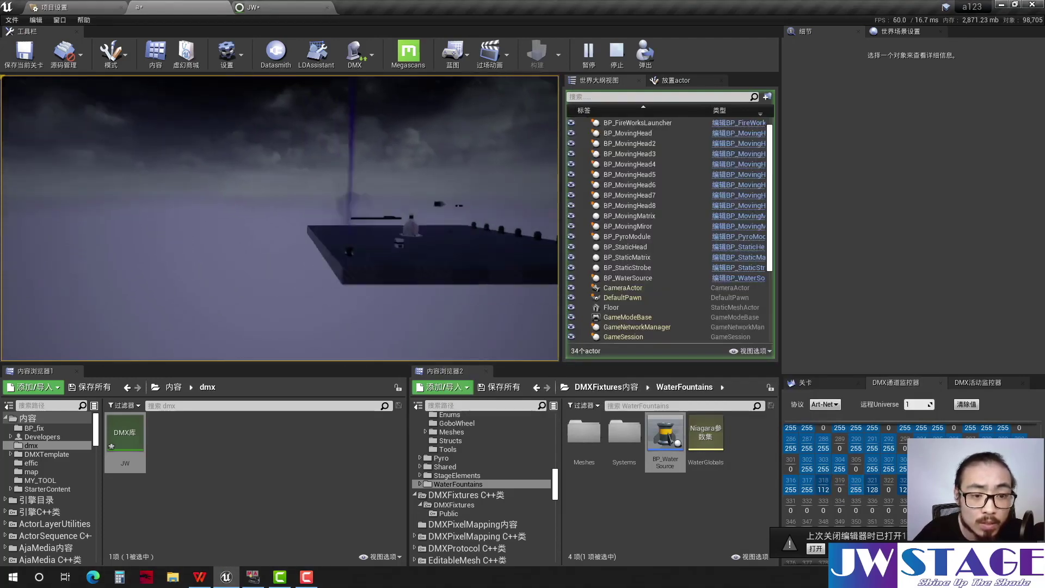
key("w")
key("s")
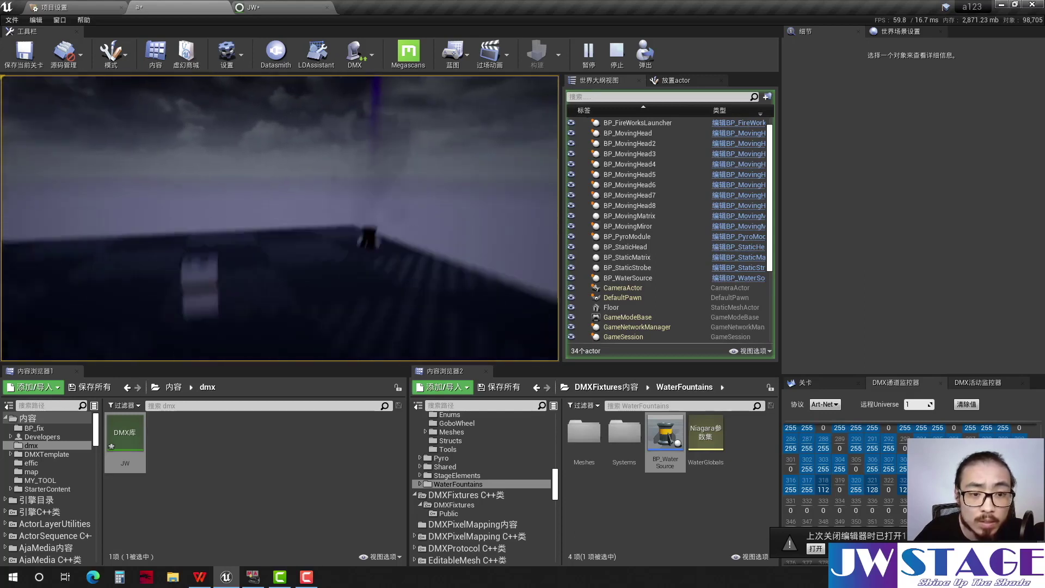
key("w")
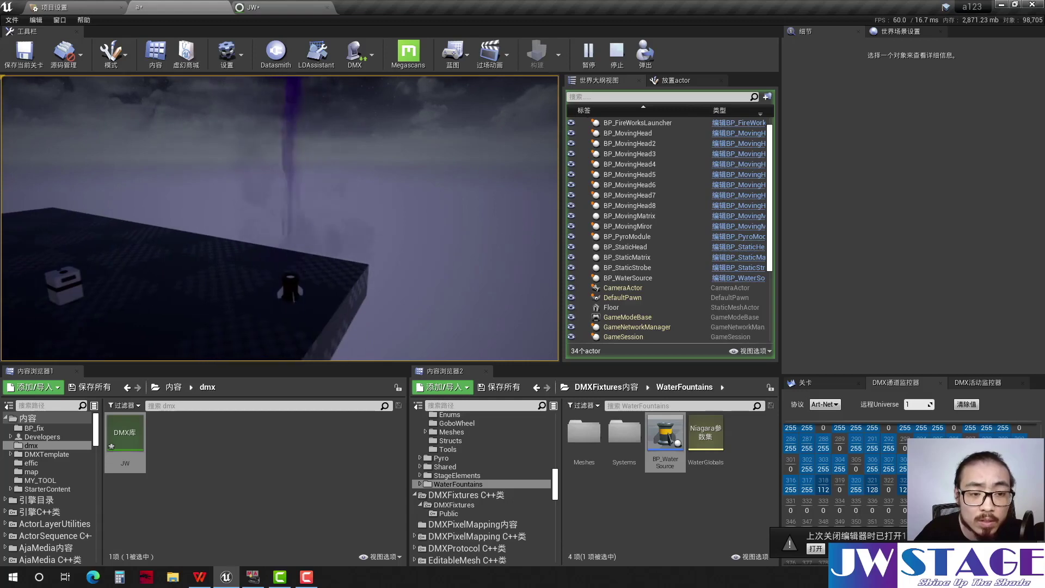
Change fixture 16's color to a saturated azure blue in grandMA2 onPC and view the fountain in the running level
key("alt+Tab")
left_click_drag(627, 251, 559, 226)
left_click(396, 226)
key("s")
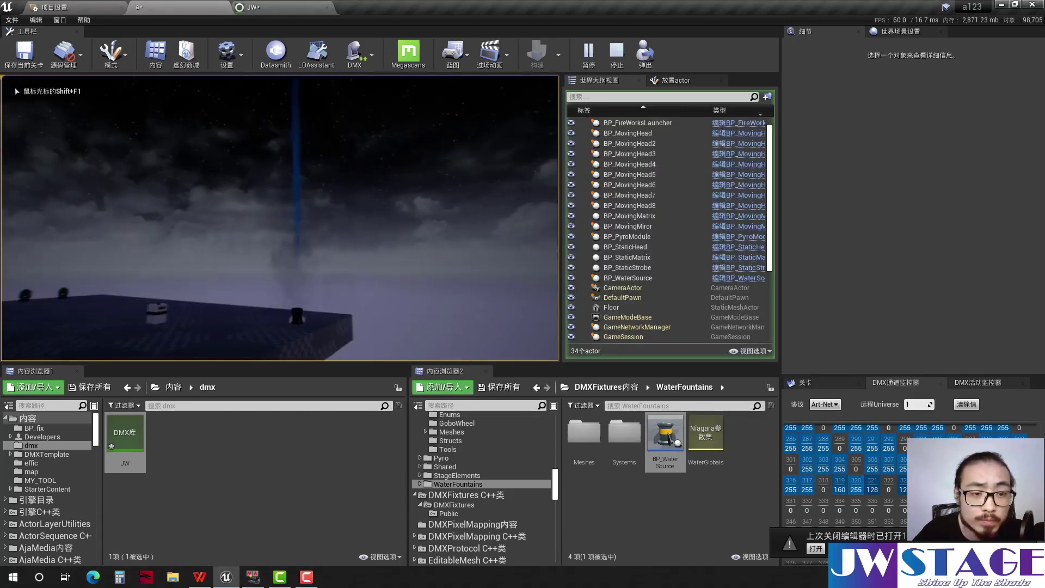
Stop the running level and set BP_WaterSource's Light Intensity Max to 100000
key("Escape")
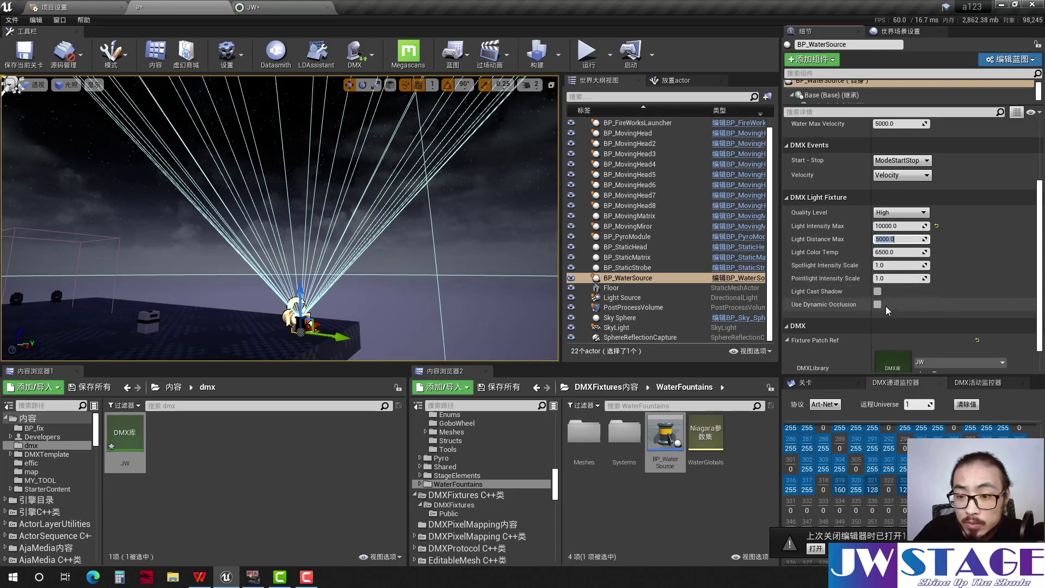
scroll(886, 306, "up", 3)
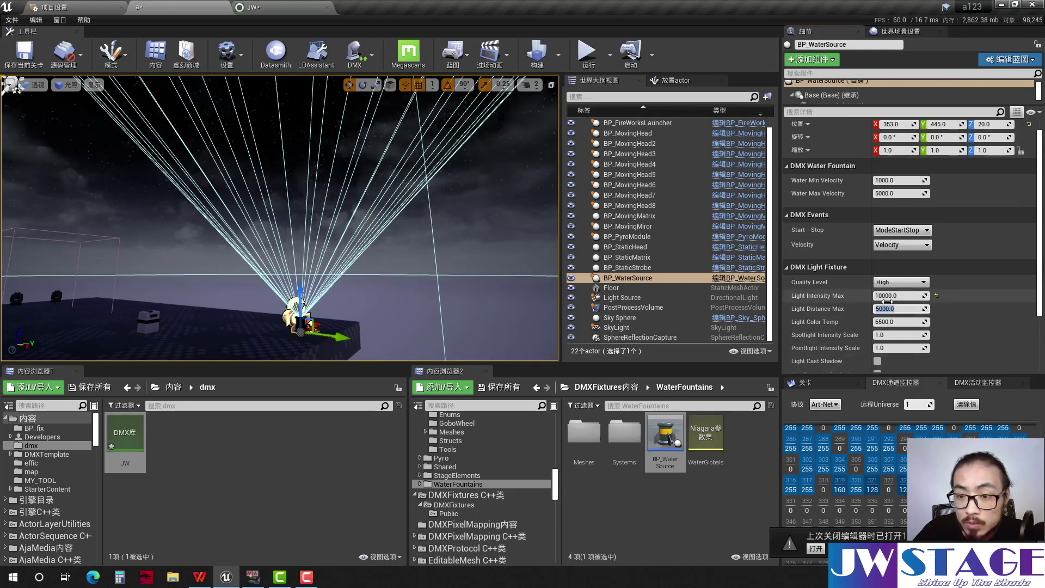
scroll(887, 301, "down", 3)
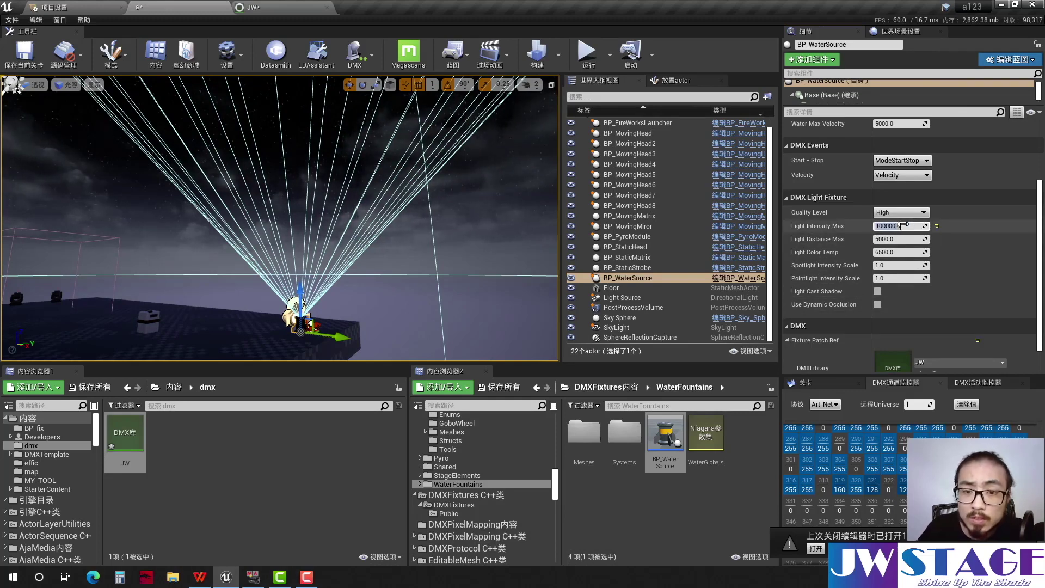
Run the level and set fixture 16's color to a fully saturated light blue with a hue of about 198 in grandMA2 onPC
left_click(588, 53)
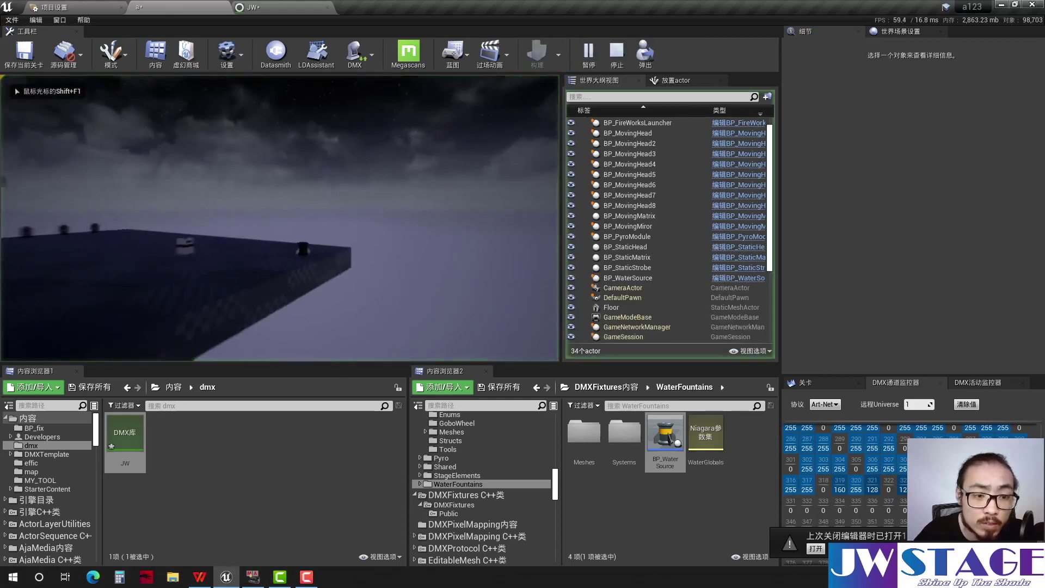
key("alt+Tab")
left_click_drag(463, 271, 556, 234)
left_click(381, 228)
key("s")
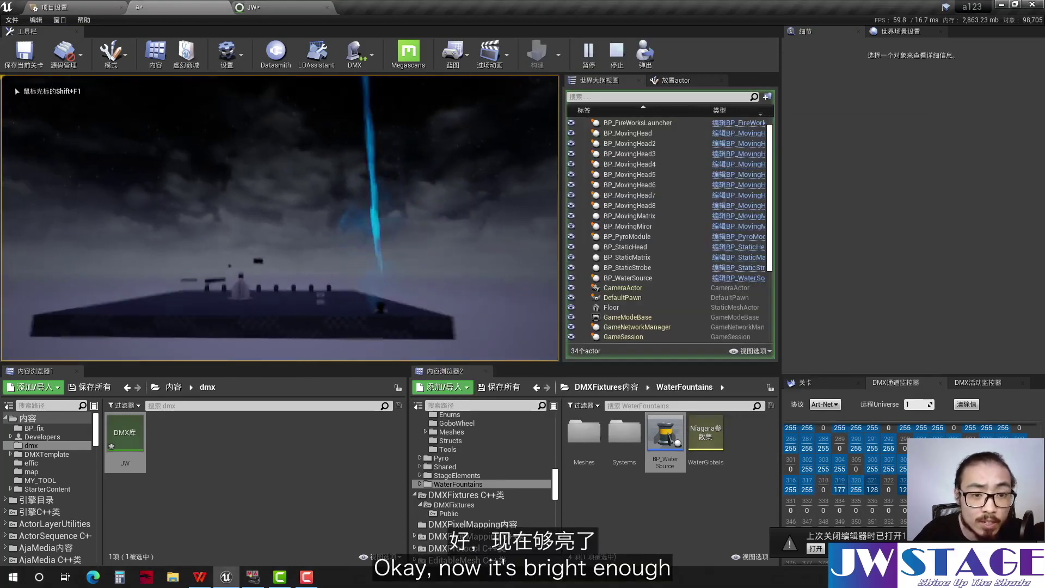
Adjust fixture 16's Pan and Tilt in grandMA2 onPC to lean the water jet of the running fountain sideways
key("shift+F1")
key("alt+Tab")
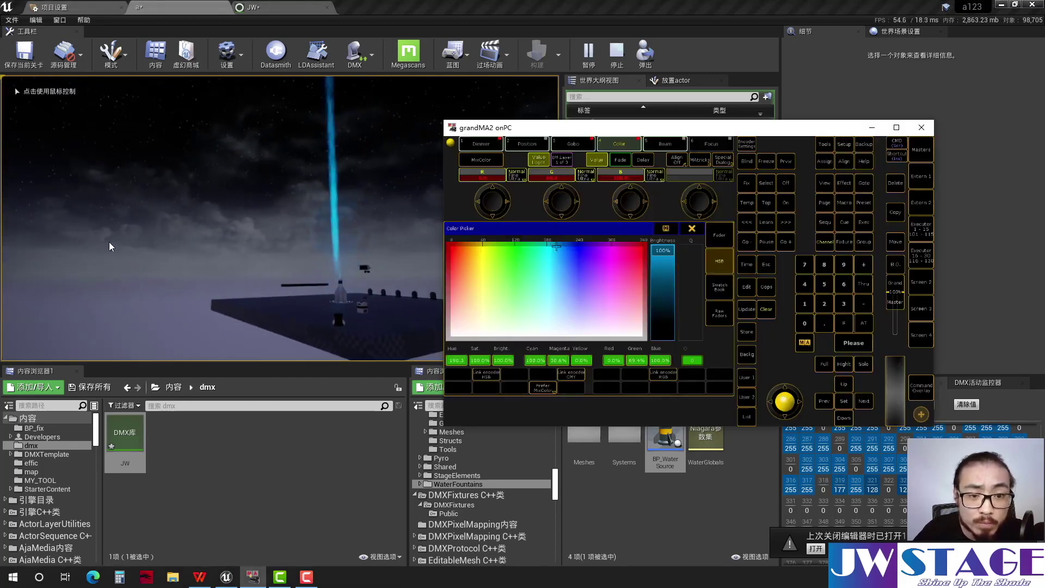
left_click(527, 144)
scroll(493, 201, "up", 5)
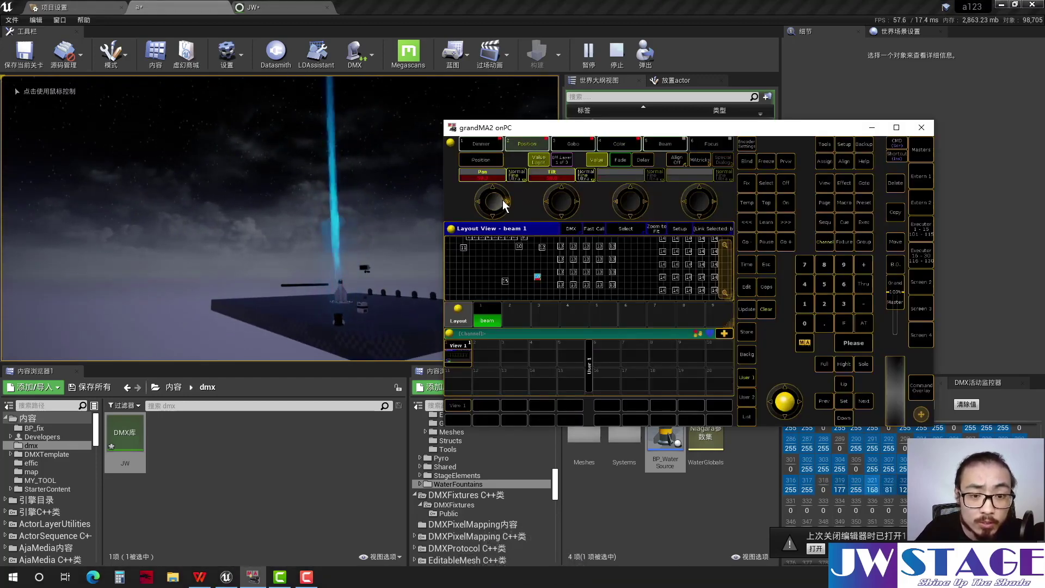
scroll(567, 203, "up", 3)
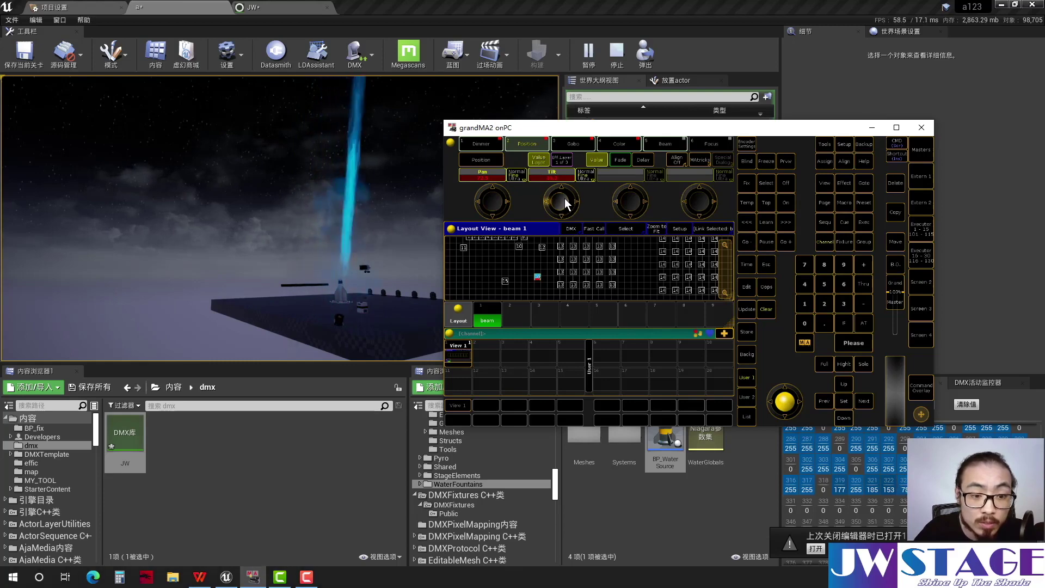
mouse_move(500, 213)
left_mouse_down()
mouse_move(480, 197)
mouse_move(489, 204)
left_mouse_up()
left_click_drag(572, 203, 552, 219)
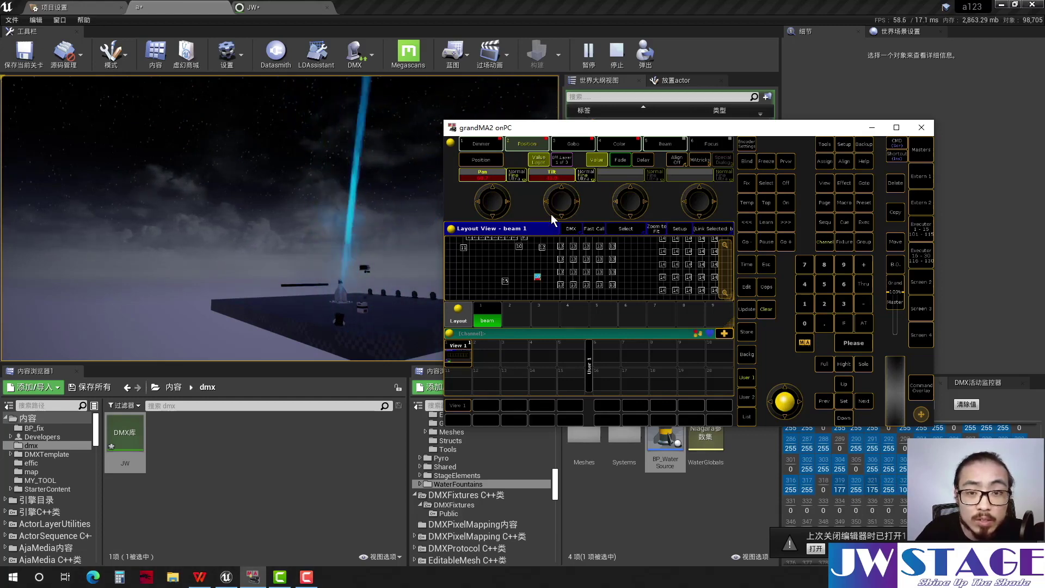
Return to Unreal Editor, stop the level, and select BP_WaterSource's inherited Spot Light component
left_click(871, 127)
left_click(617, 52)
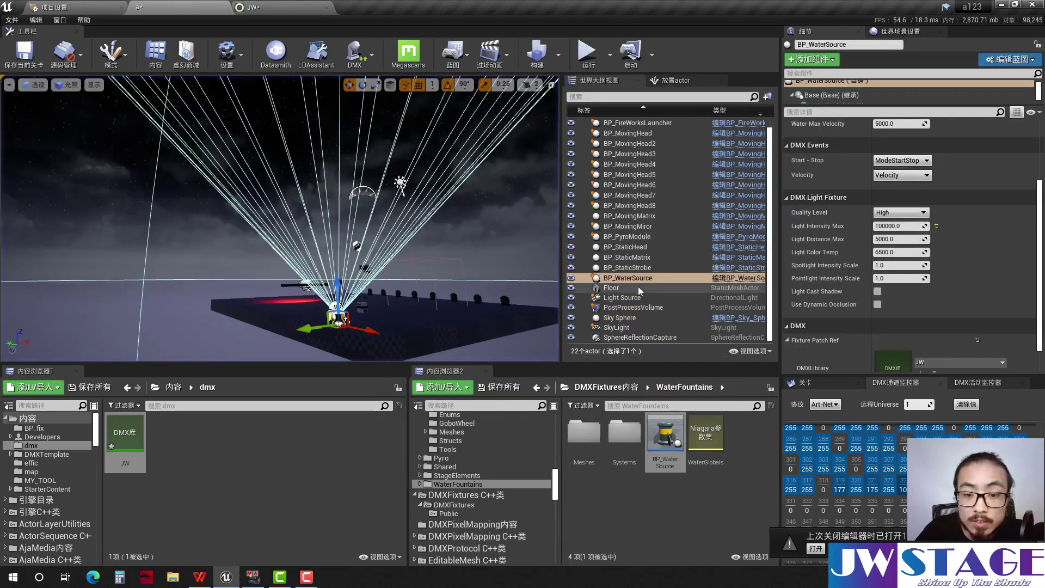
scroll(864, 95, "down", 3)
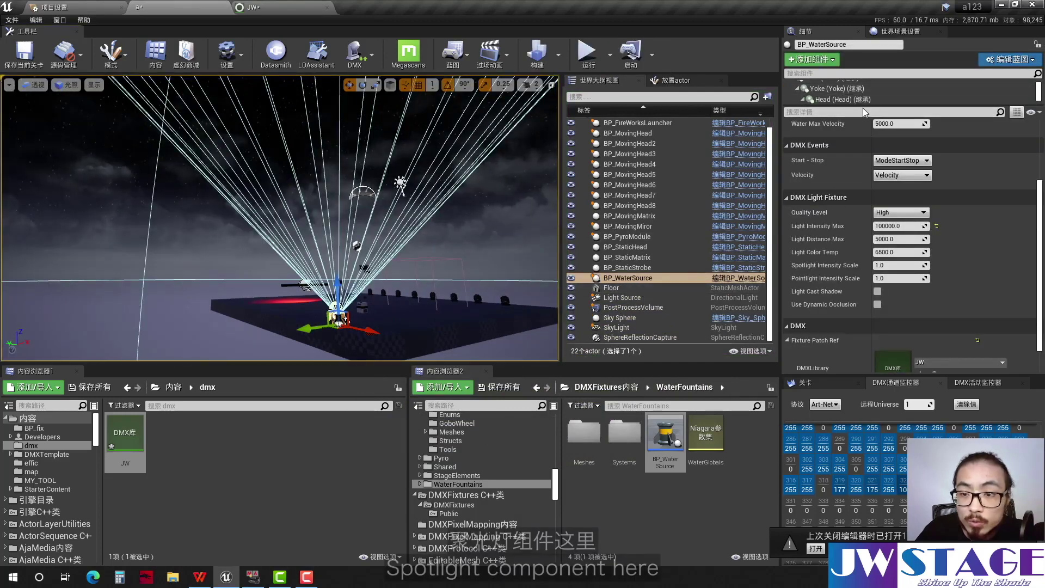
left_click_drag(864, 107, 866, 190)
left_click(856, 122)
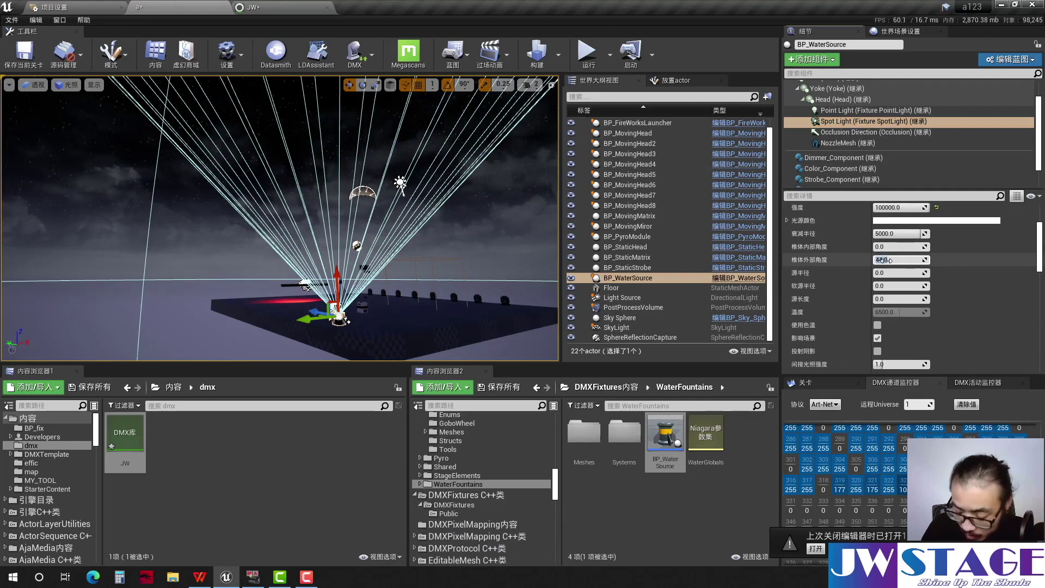
Set the Spot Light's outer cone angle to 15 degrees and its inner cone angle to 10 degrees
left_click(886, 247)
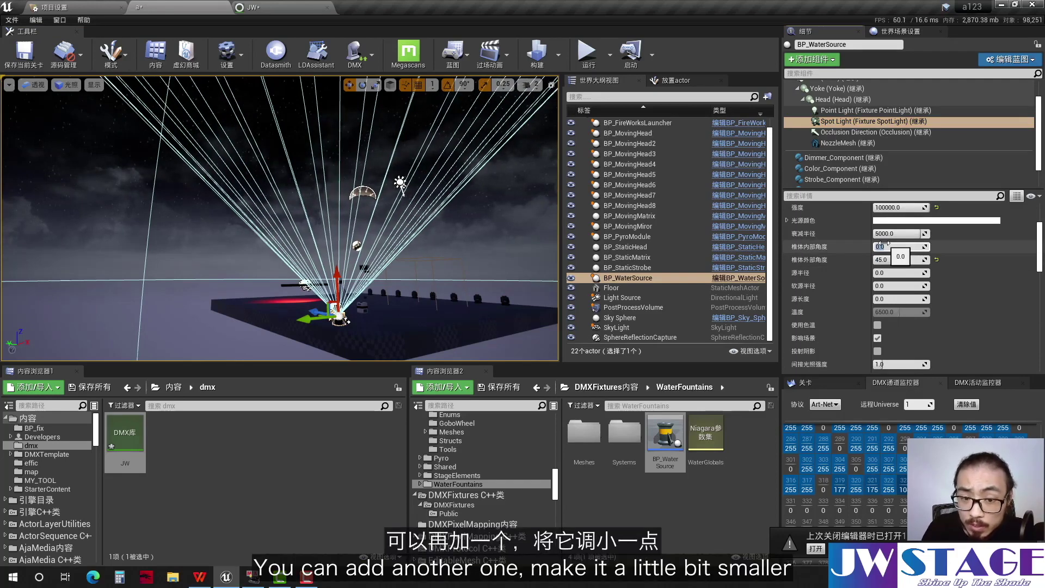
left_click_drag(896, 260, 877, 260)
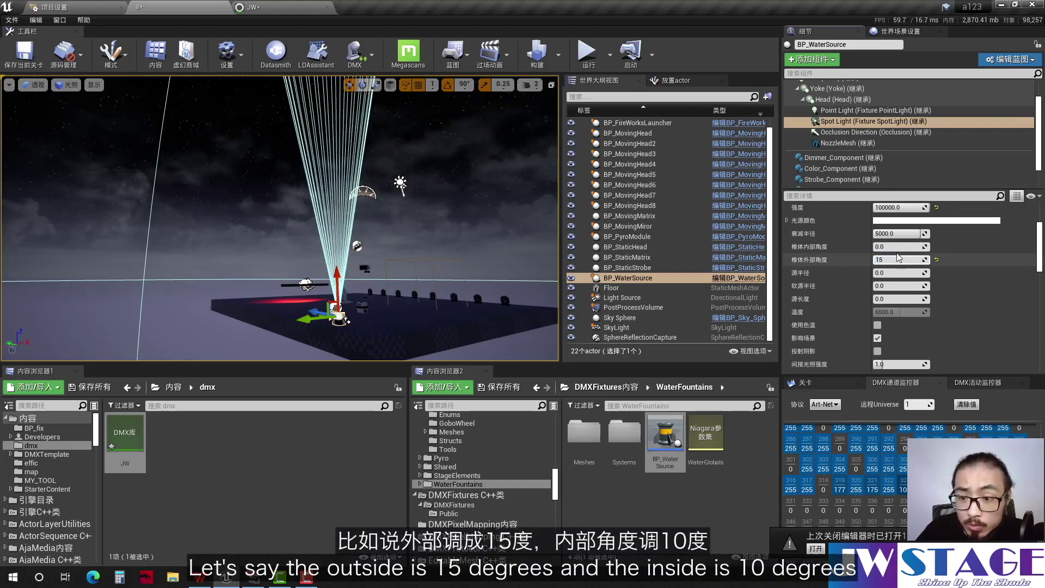
key("Return")
key("Return")
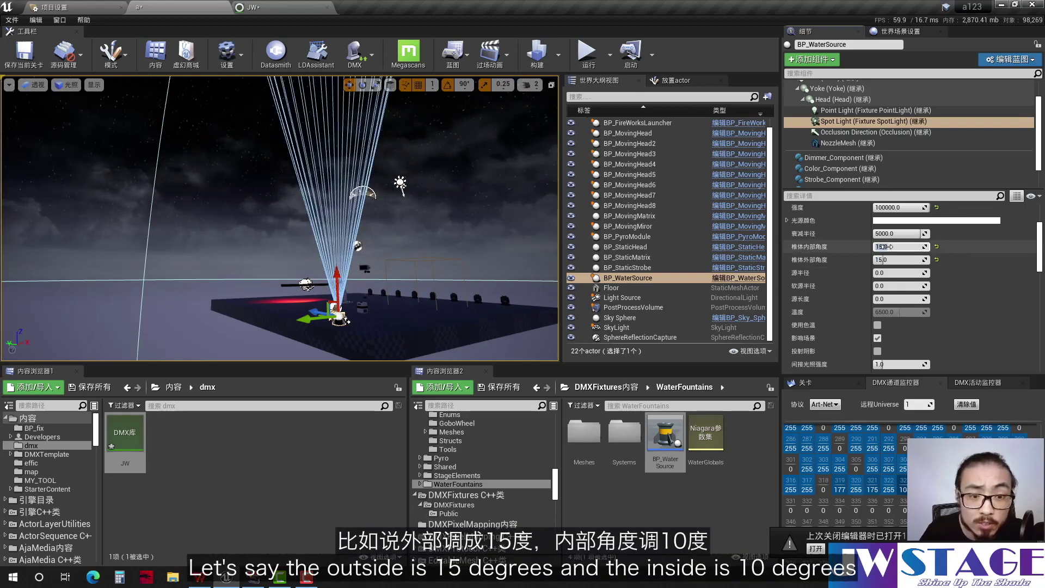
type("10")
key("Return")
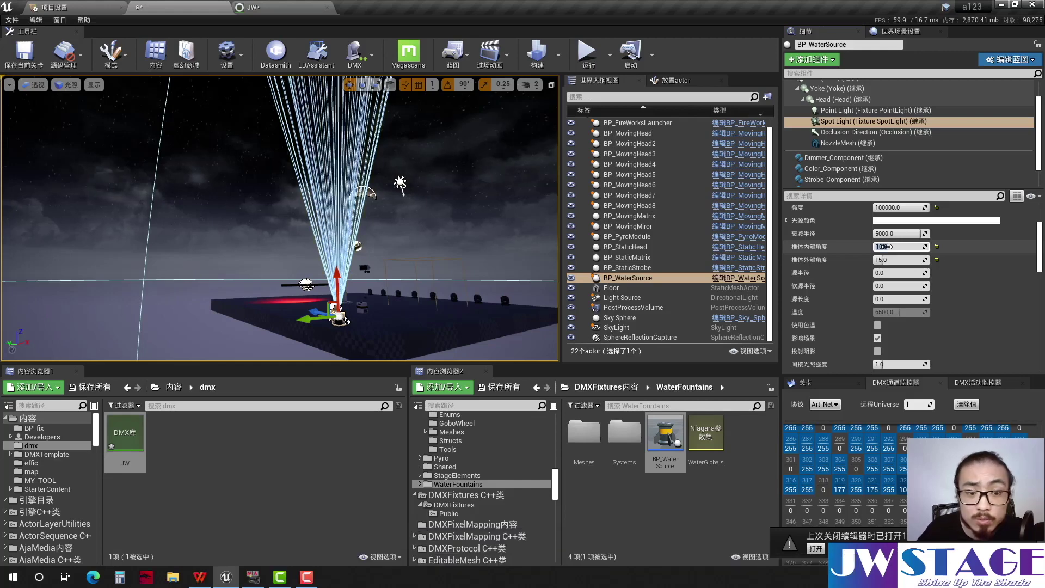
Run the level and set fixture 16's color to a fully saturated bluish green with a hue of about 158 in grandMA2 onPC
left_click(586, 52)
left_click(394, 269)
key("alt+Tab")
key("alt+Tab")
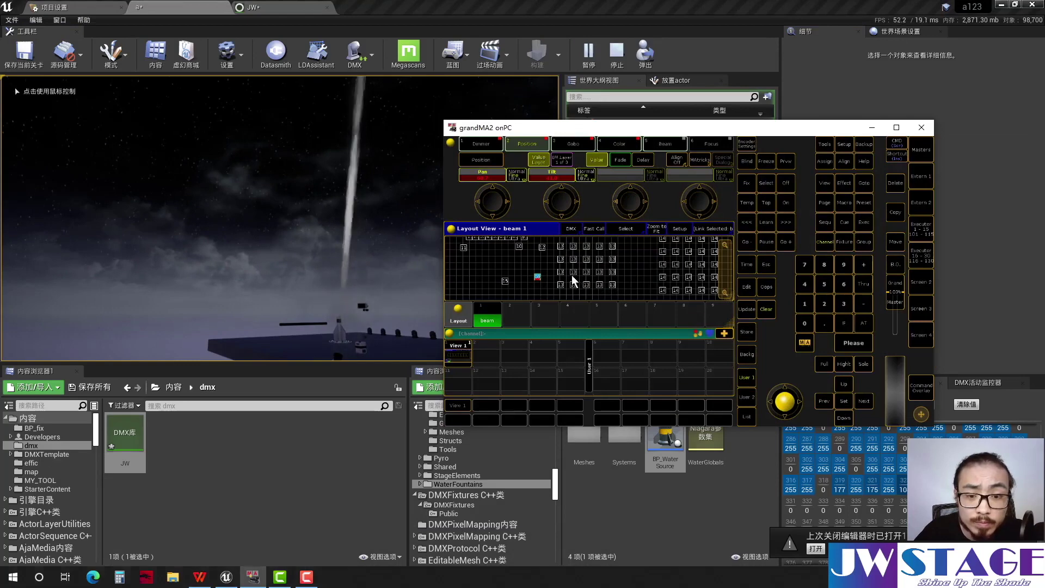
left_click(622, 143)
left_click_drag(592, 271, 535, 236)
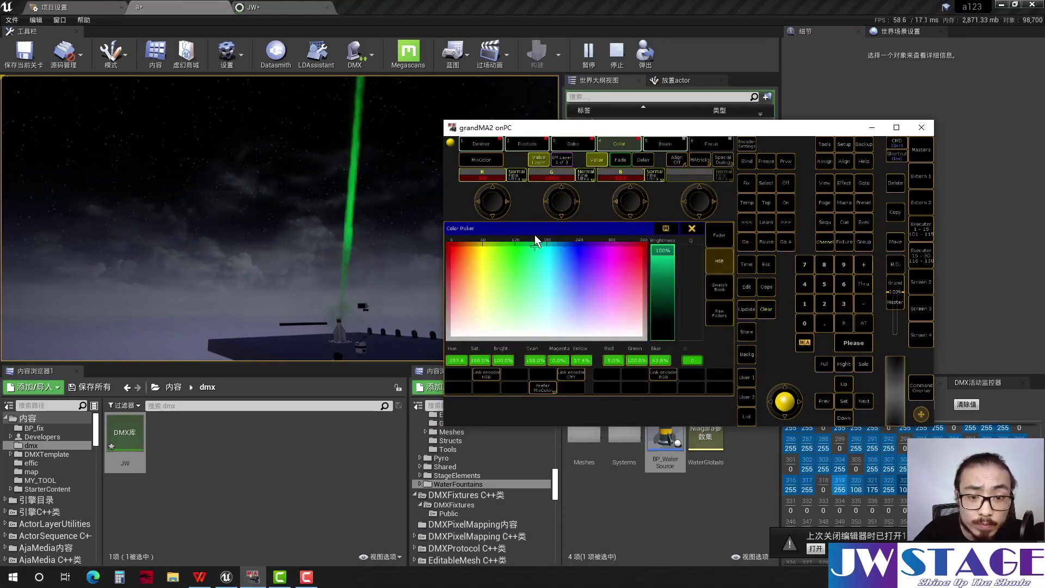
Adjust fixture 16's Tilt in grandMA2 onPC and back the running level's camera away from the green water jet
left_click(534, 144)
mouse_move(559, 193)
left_mouse_down()
mouse_move(532, 190)
mouse_move(557, 203)
left_mouse_up()
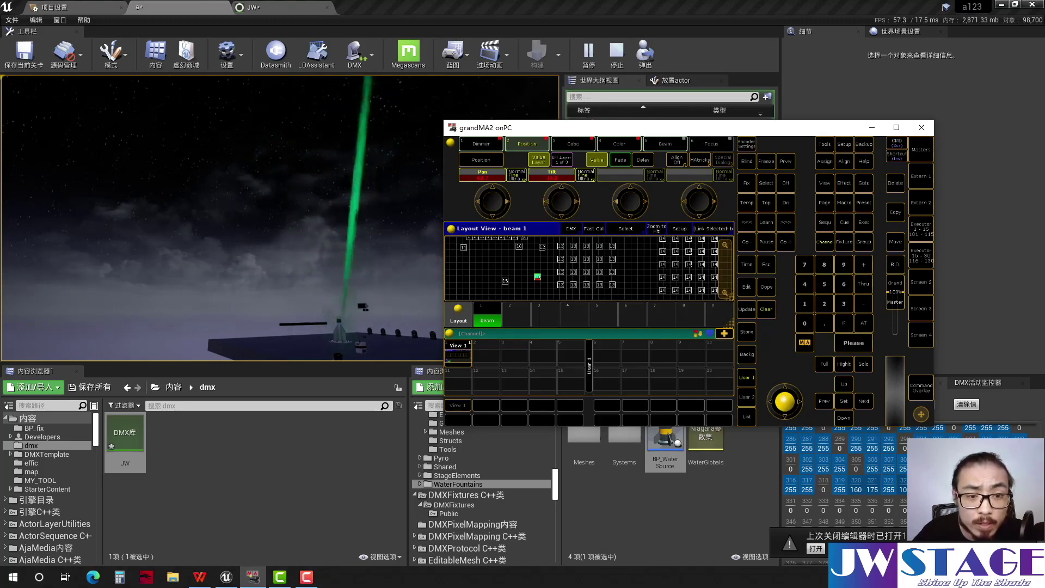
left_click(354, 218)
key("s")
key("shift+F1")
key("alt+Tab")
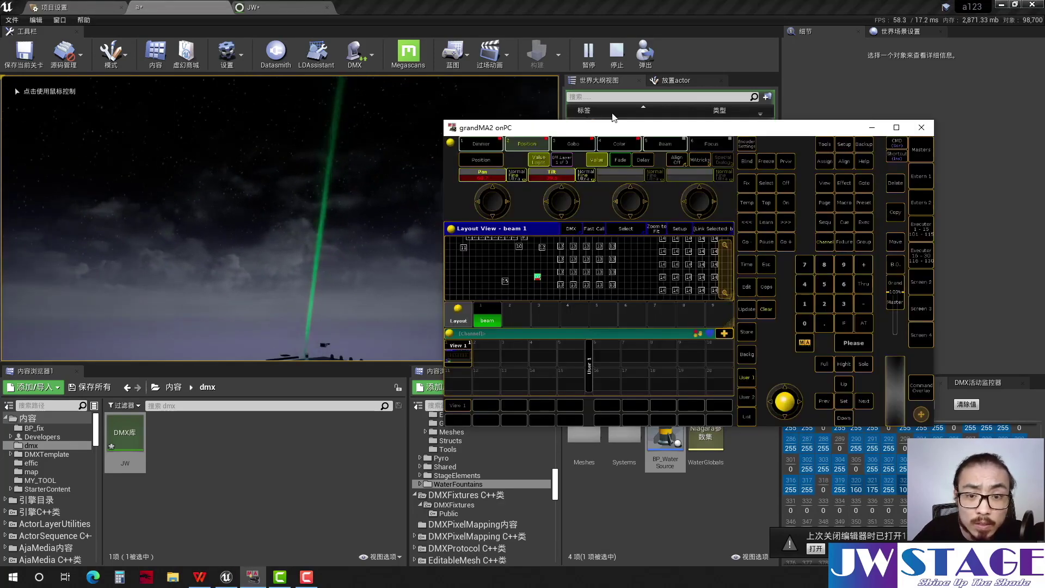
Return to Unreal Editor, stop the level, and set BP_WaterSource's Water Min Velocity to 100 and Water Max Velocity to 2500
left_click(871, 127)
left_click(617, 52)
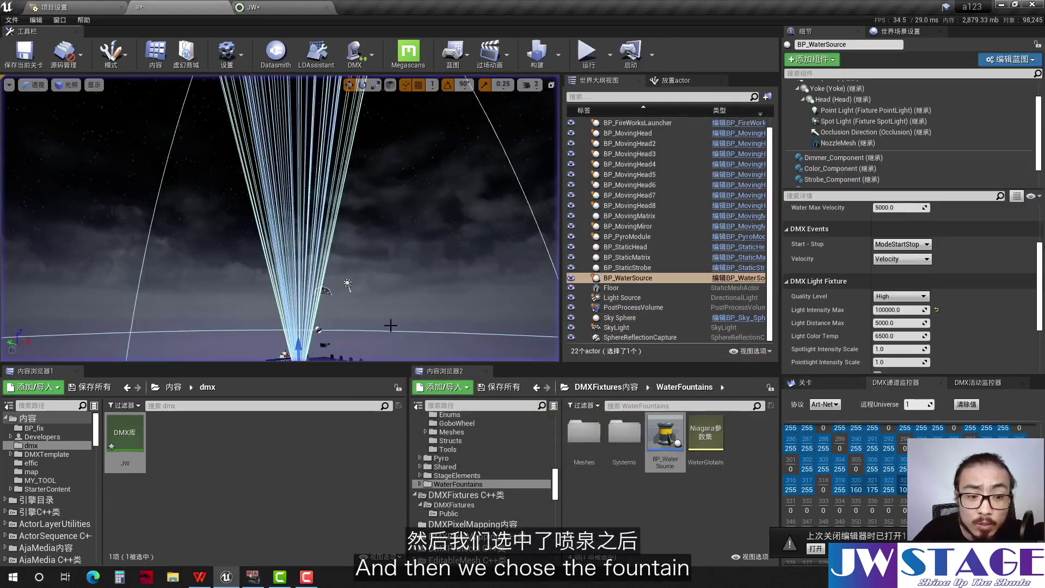
right_click_drag(373, 218, 436, 225)
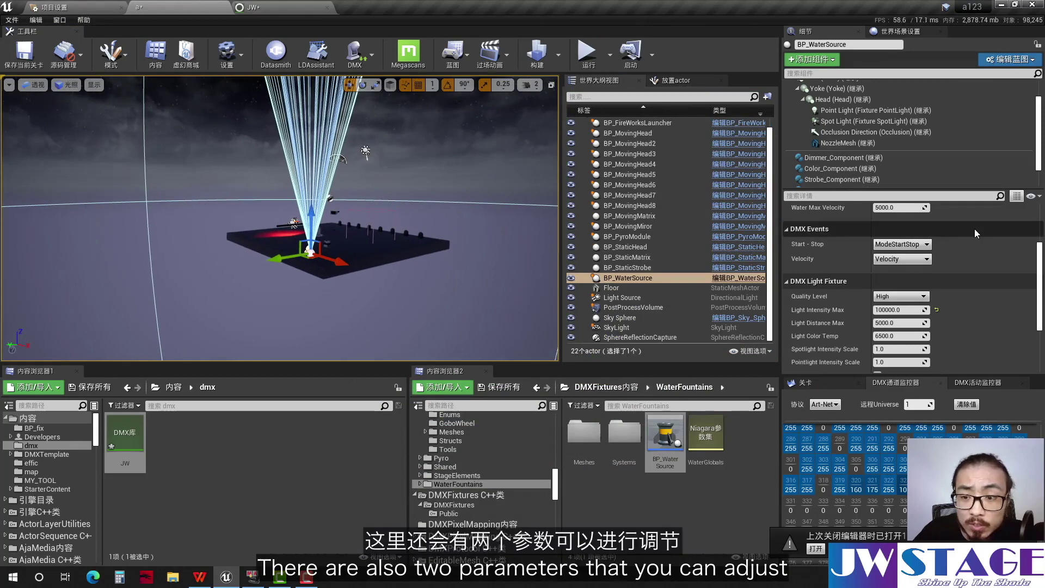
scroll(952, 250, "up", 4)
scroll(951, 250, "up", 1)
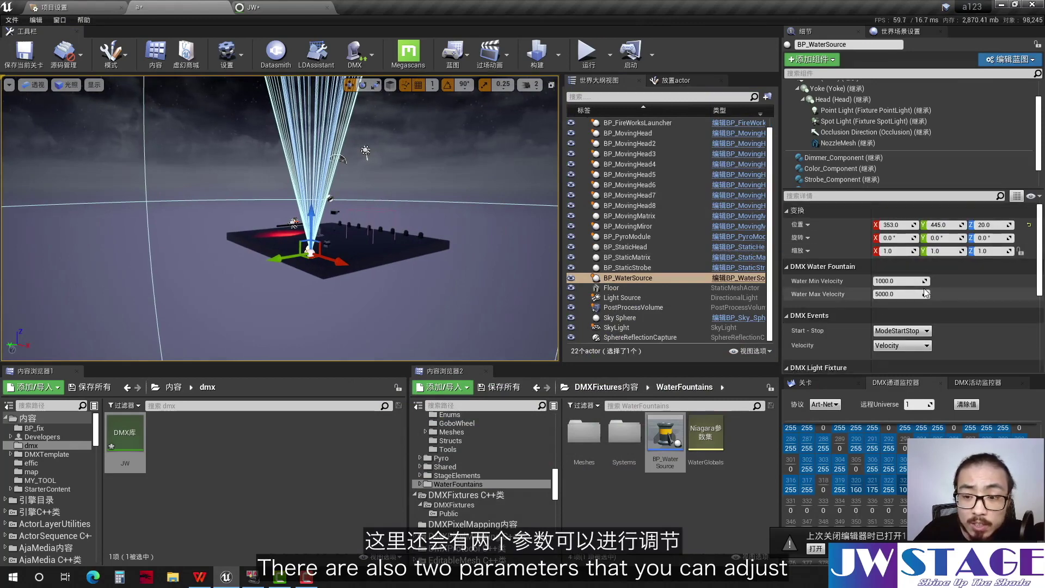
left_click(886, 281)
type("1")
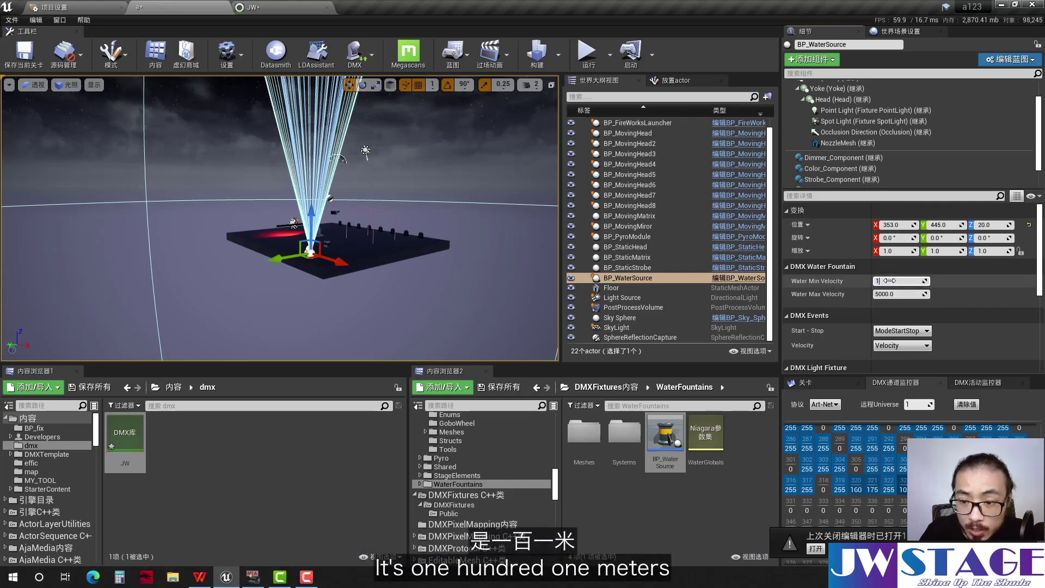
type("00")
left_click(887, 294)
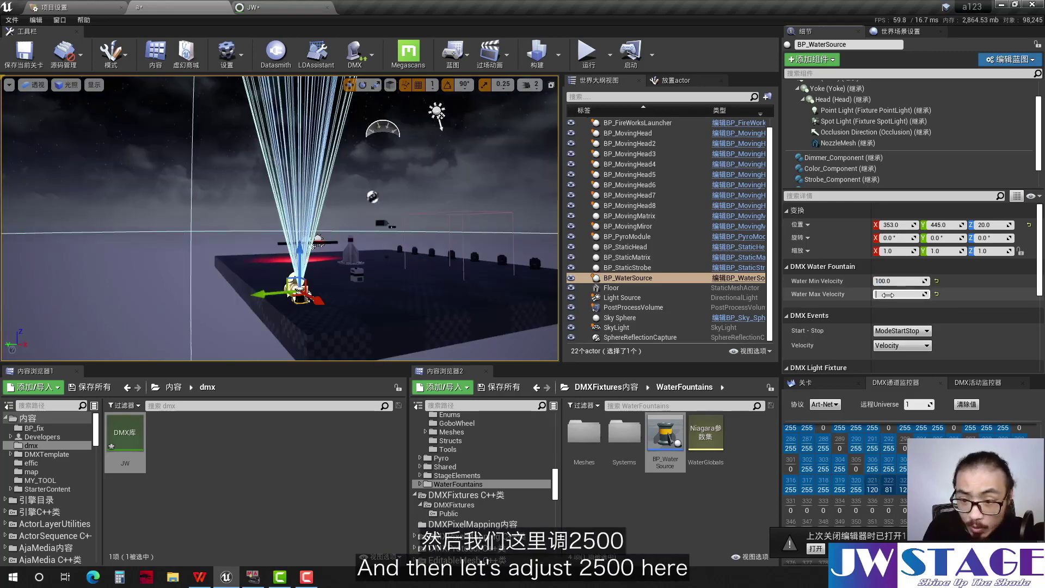
type("2500")
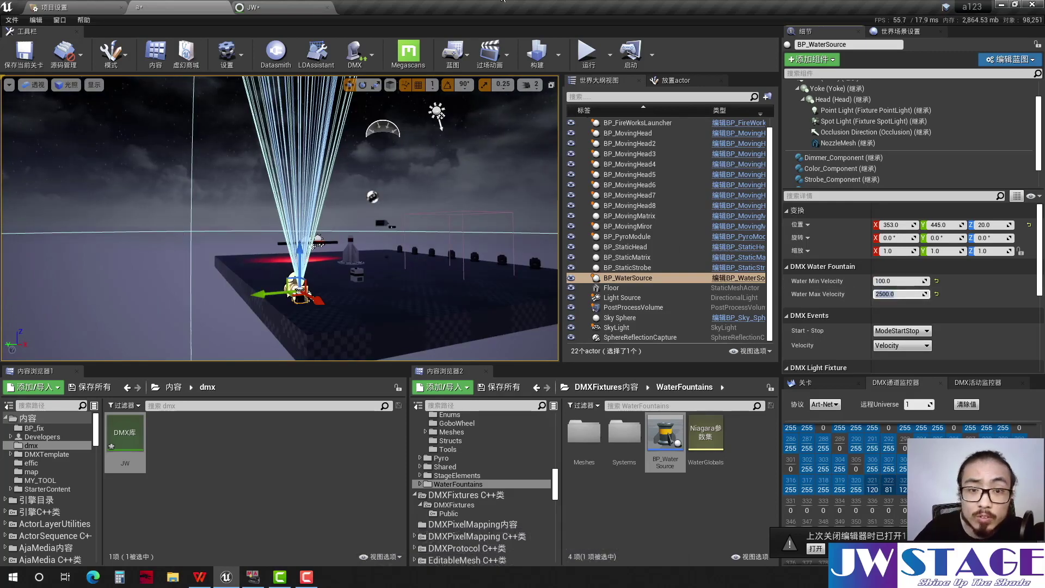
Run the level, move the view closer to the fountain, and switch to grandMA2 onPC
left_click(587, 52)
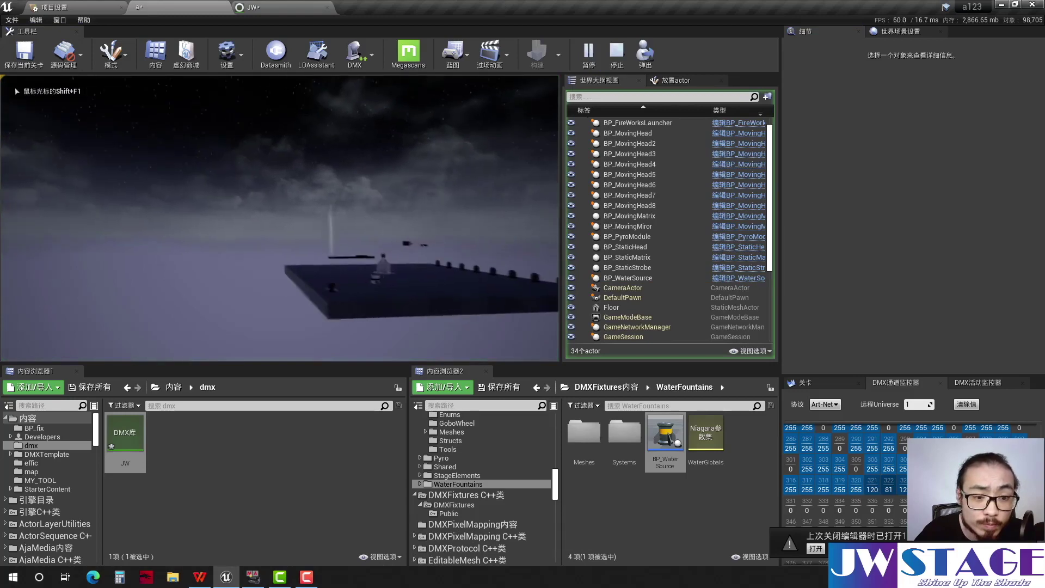
key("w")
key("alt+Tab")
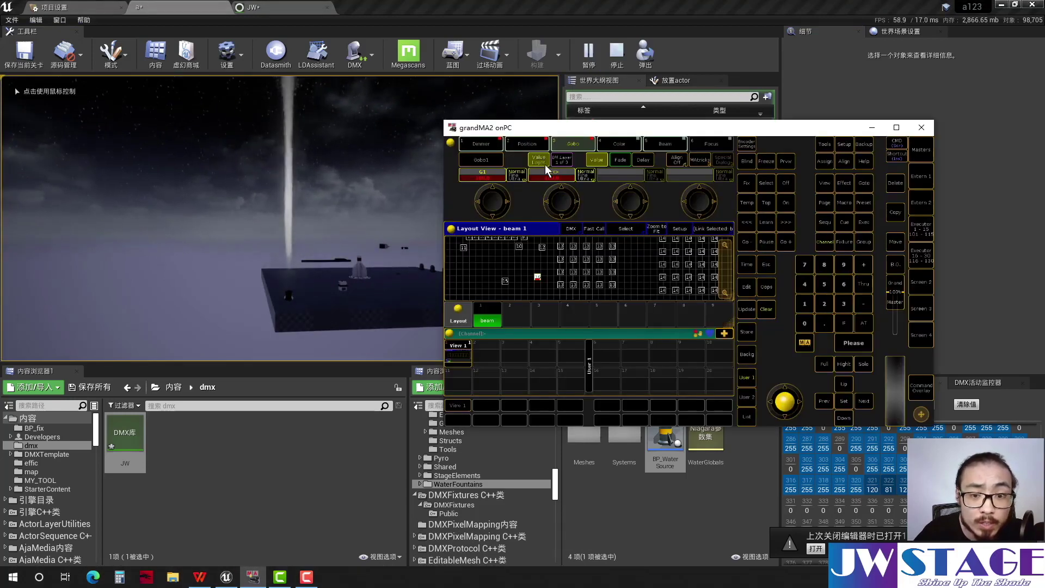